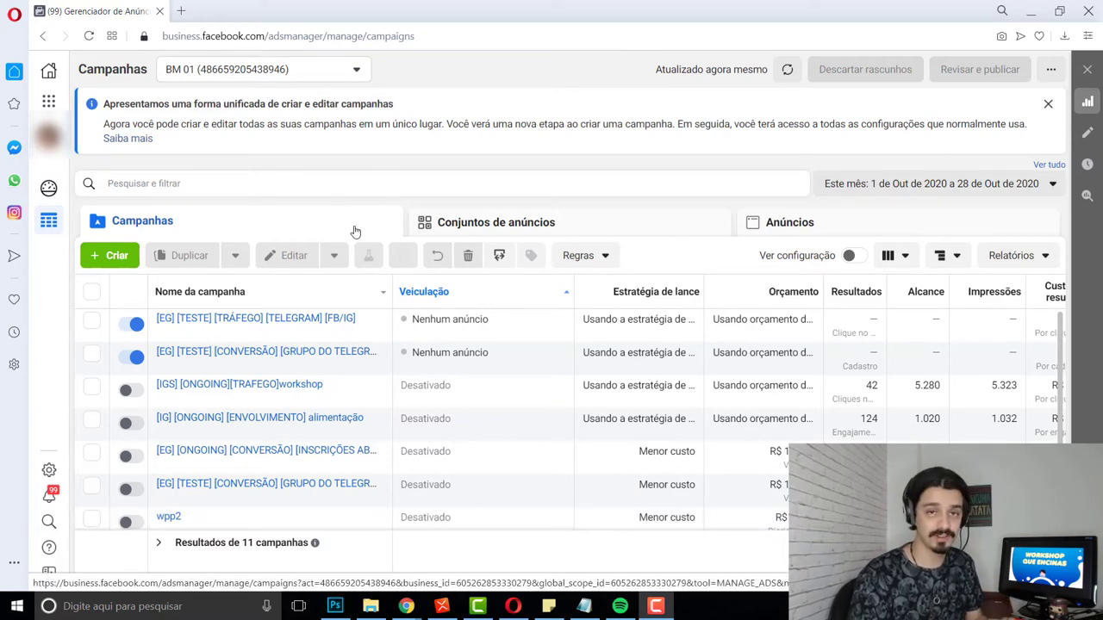
Step: Go to the audiences (Públicos) page and start a Público Personalizado with Conta do Instagram as its source
click(48, 101)
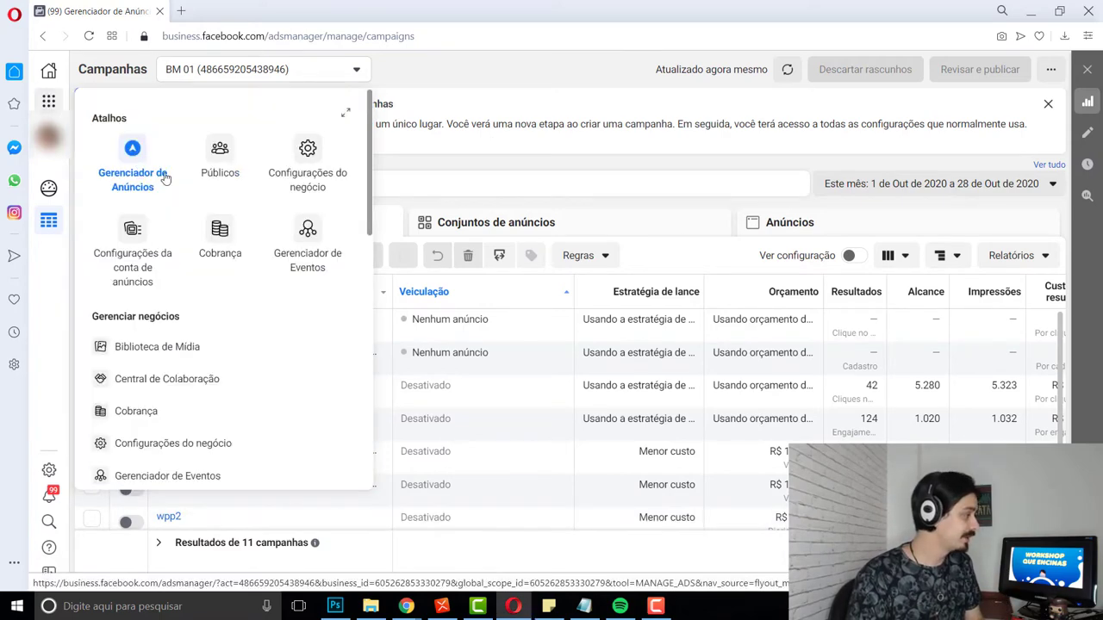
click(220, 159)
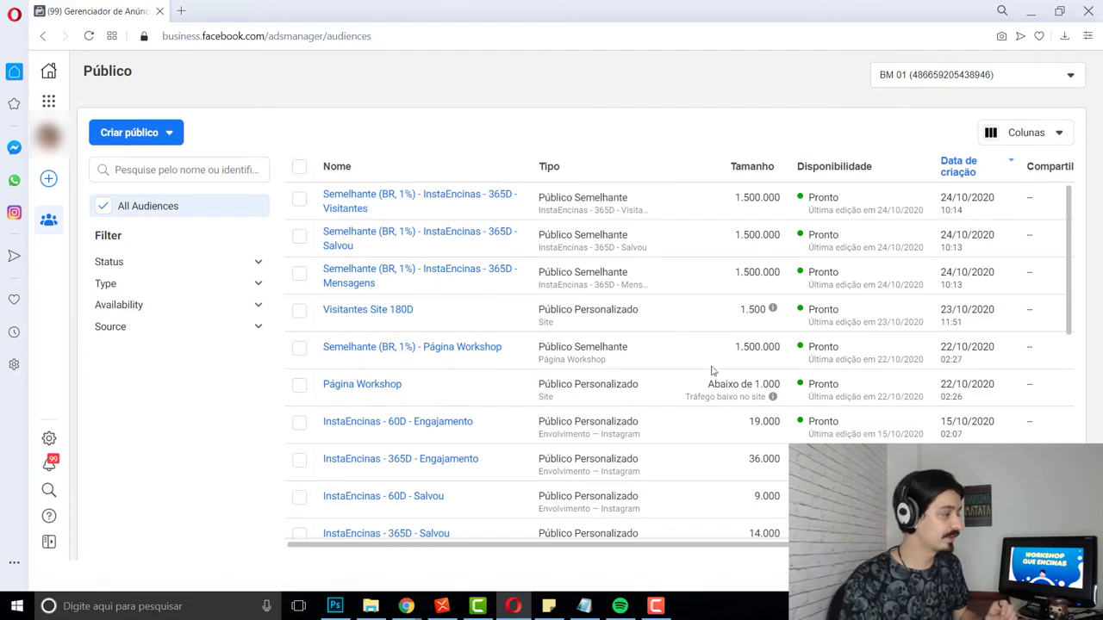
click(142, 141)
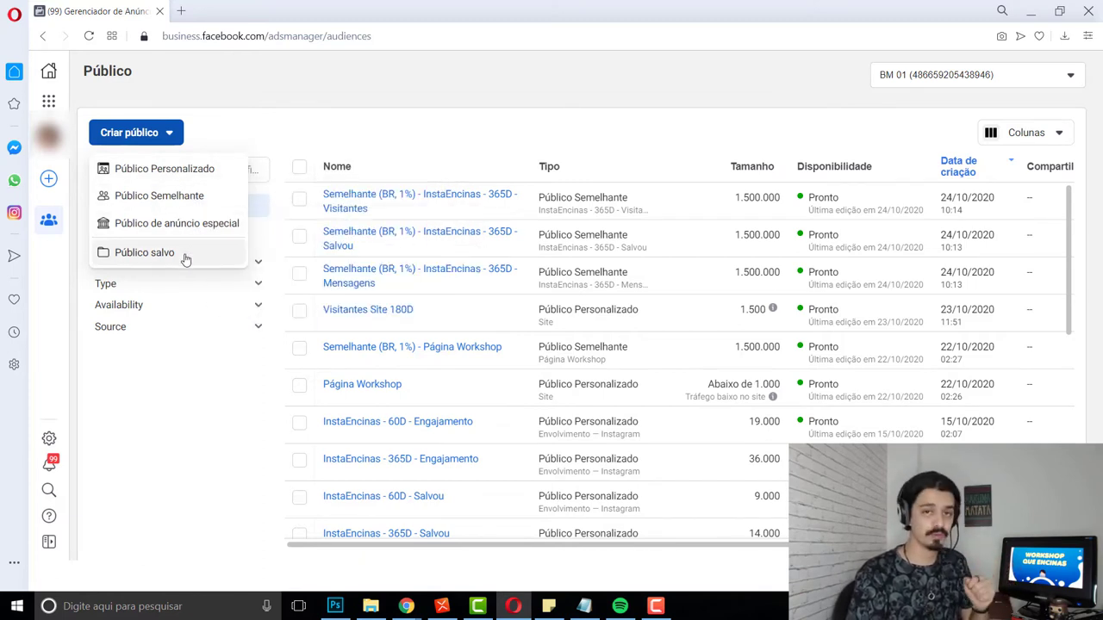
click(171, 169)
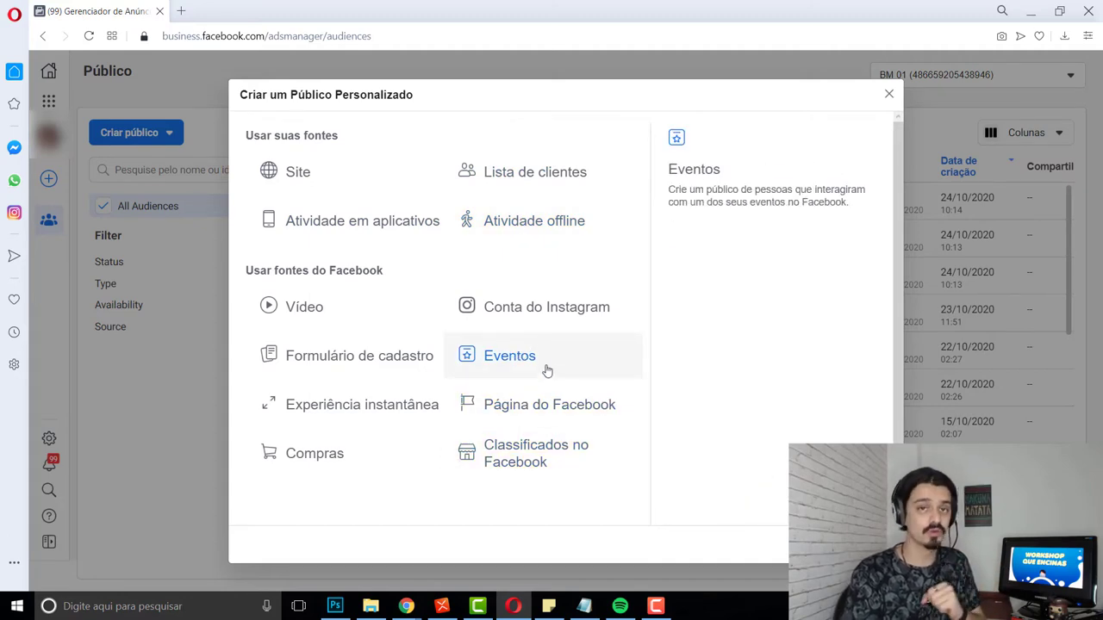
click(546, 325)
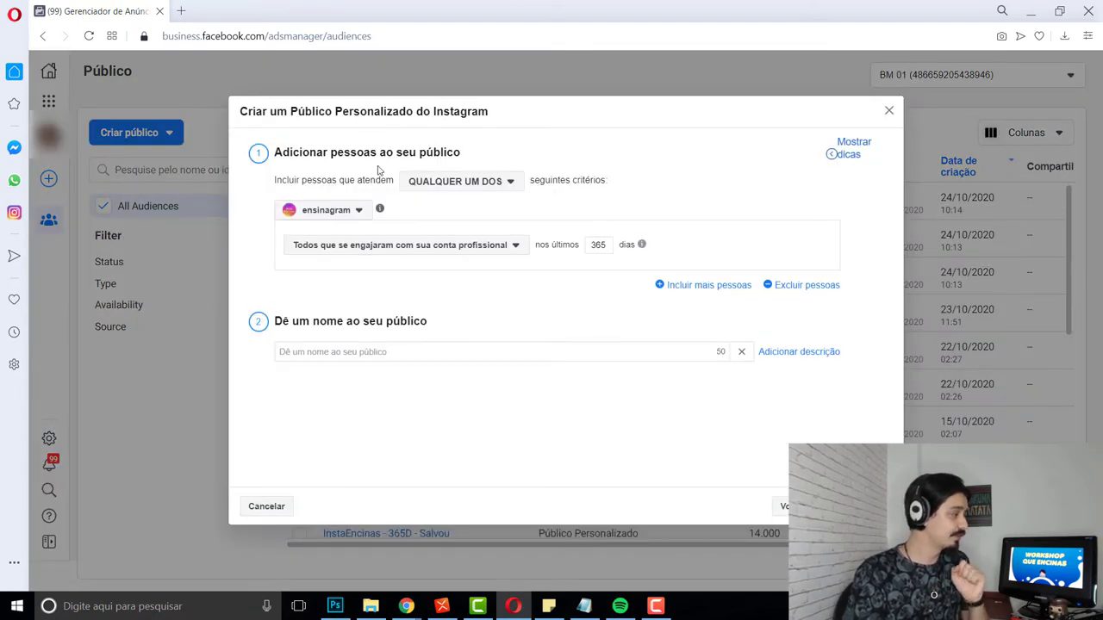
Step: Base the audience on the owner's personal Instagram account, including everyone who engaged with the professional account in the last 90 days
click(336, 211)
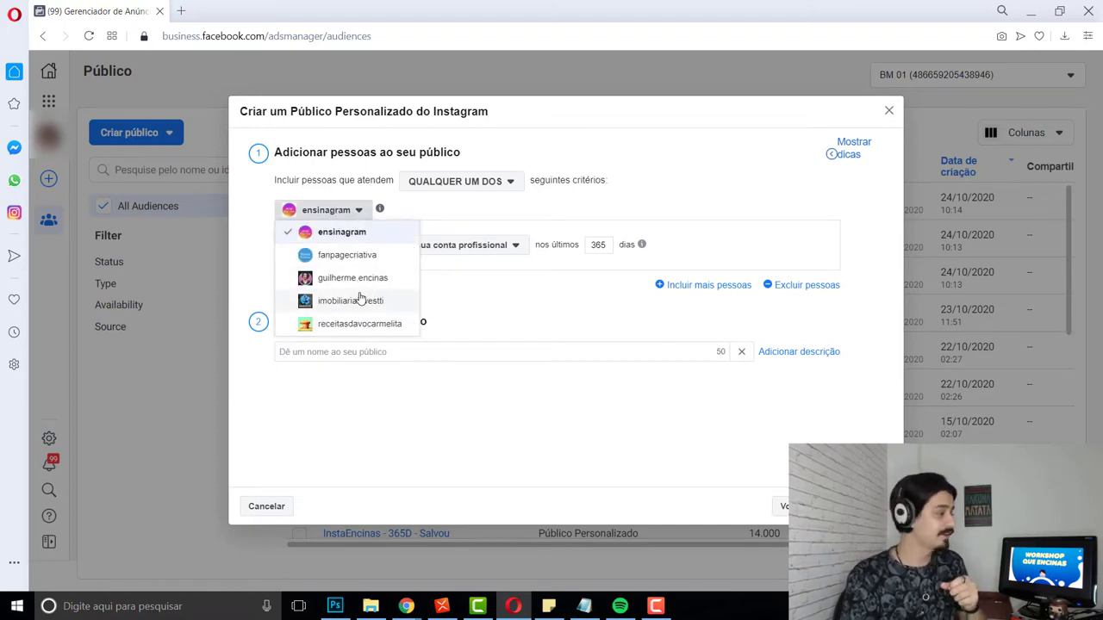
click(355, 278)
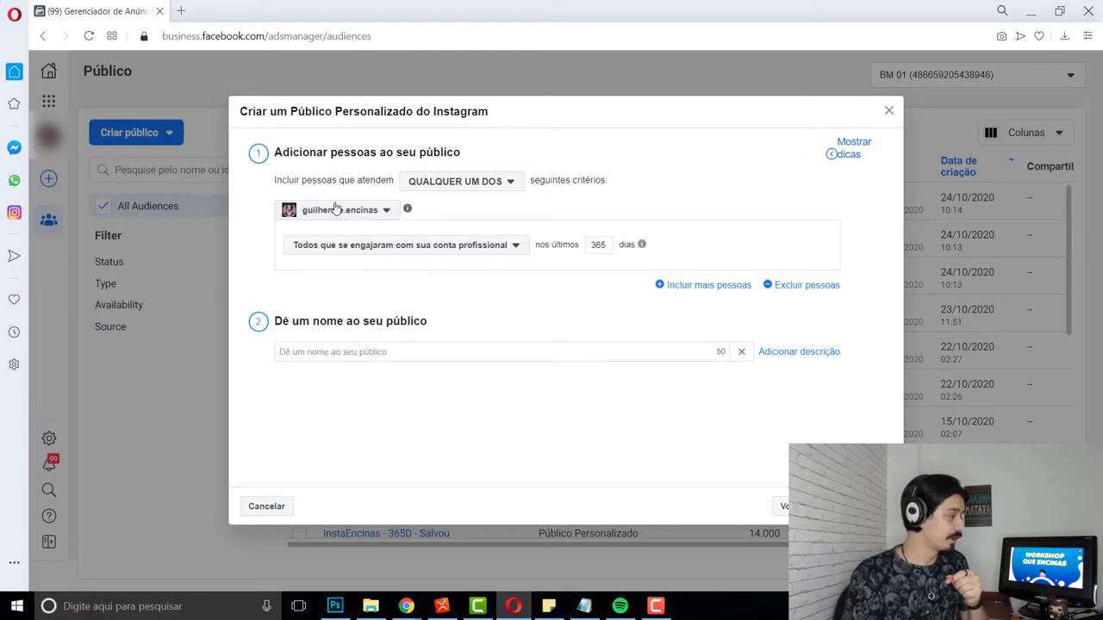
click(462, 248)
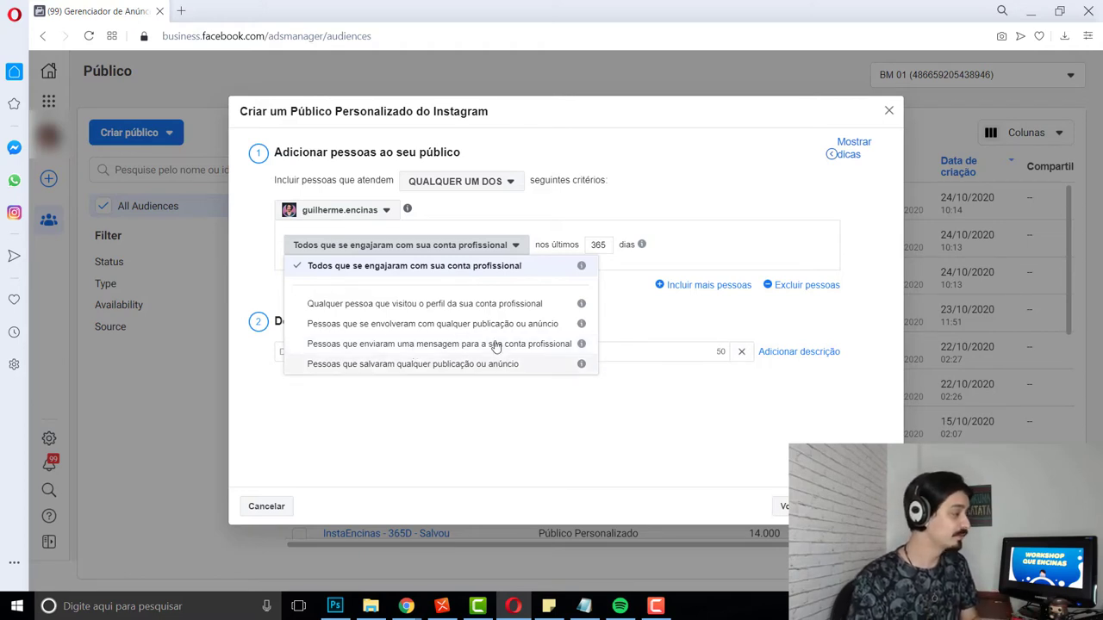
click(446, 273)
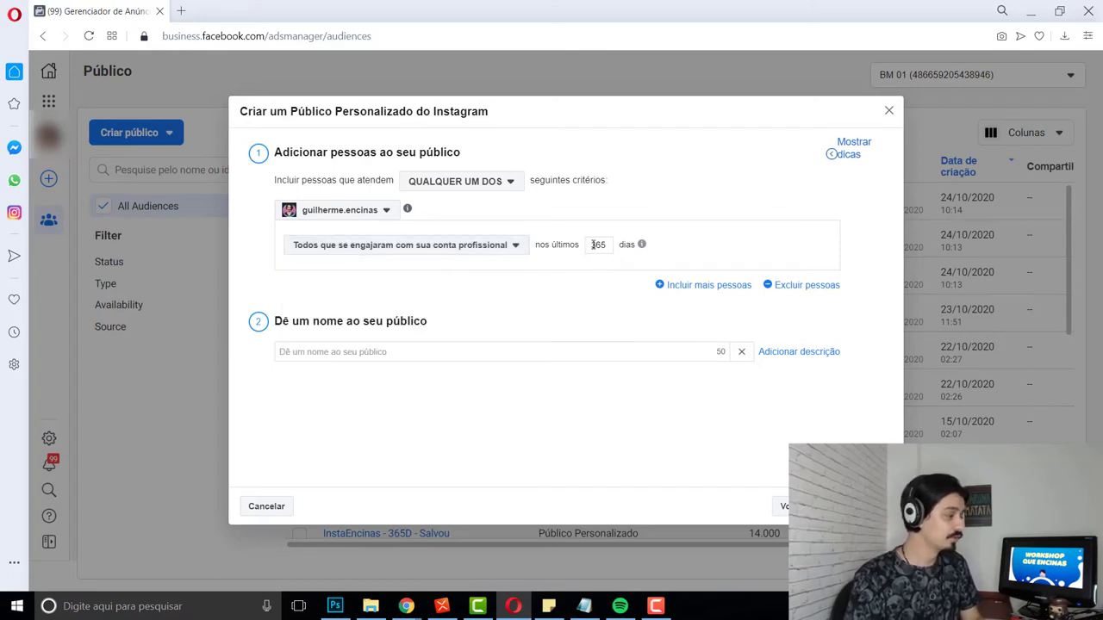
drag(591, 245, 609, 244)
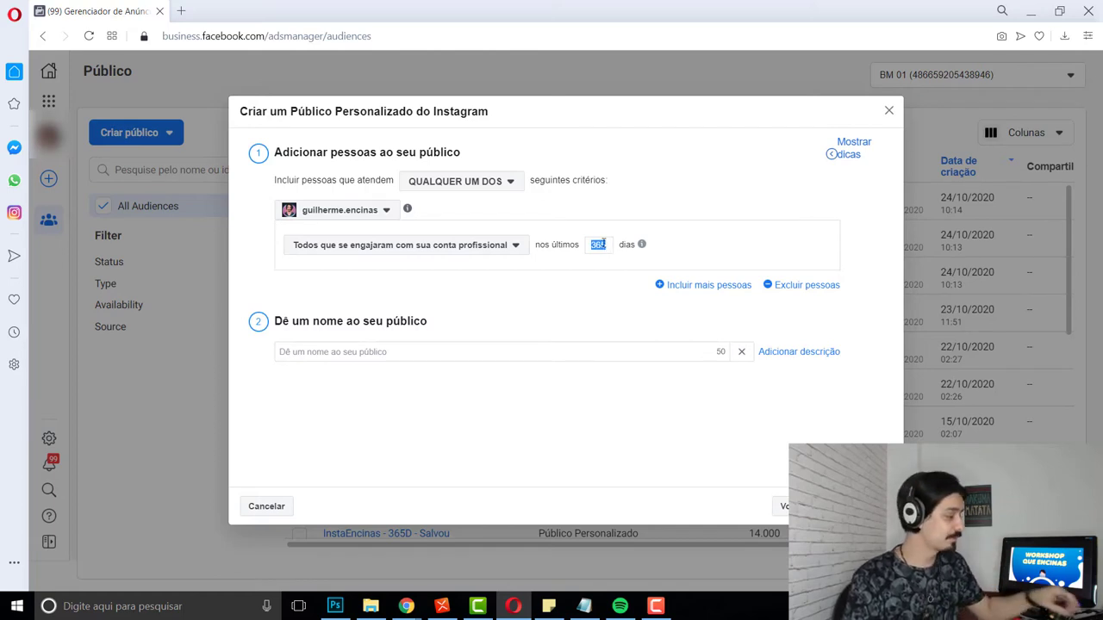
text(18)
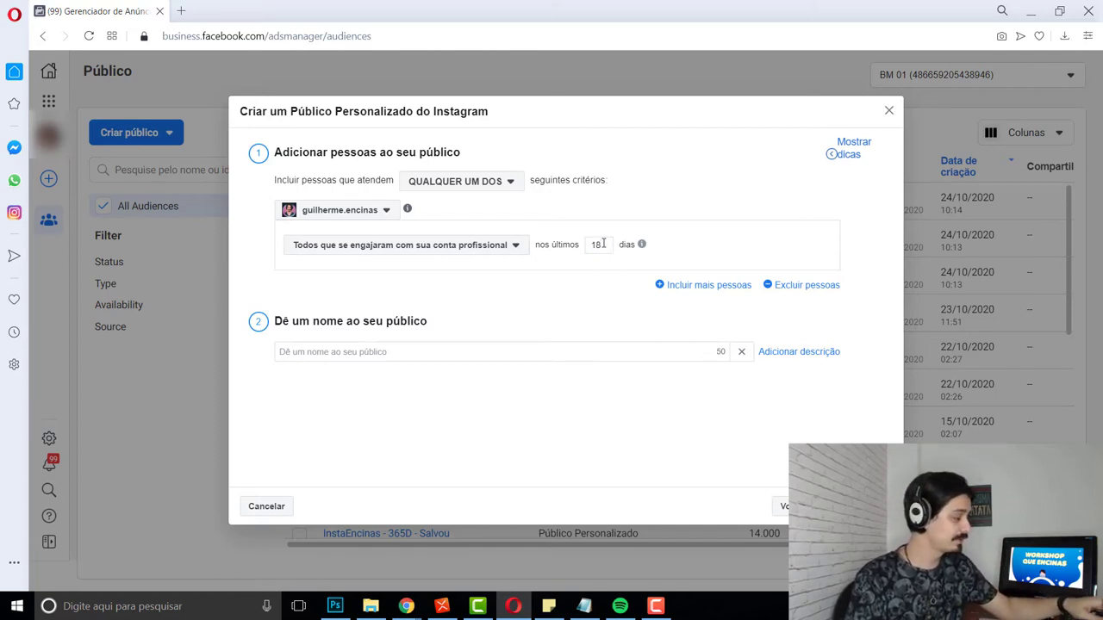
key(BackSpace)
key(BackSpace)
text(90)
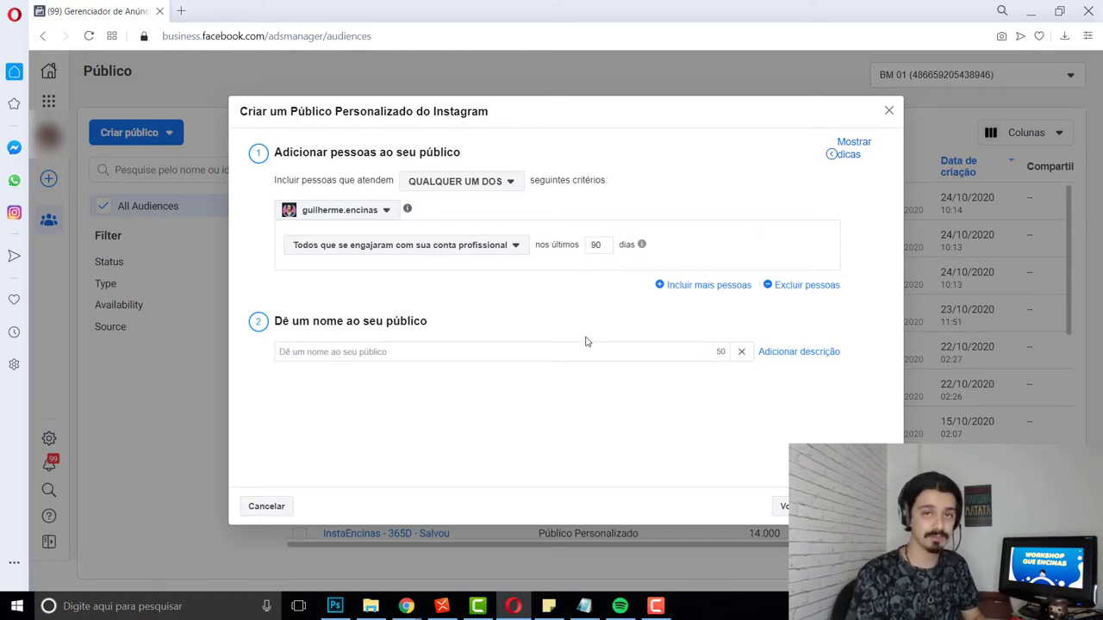
Step: Name the custom audience "INSTA-todos se engajaram-90D", create it and finish without any of the suggested follow-up stages
click(491, 352)
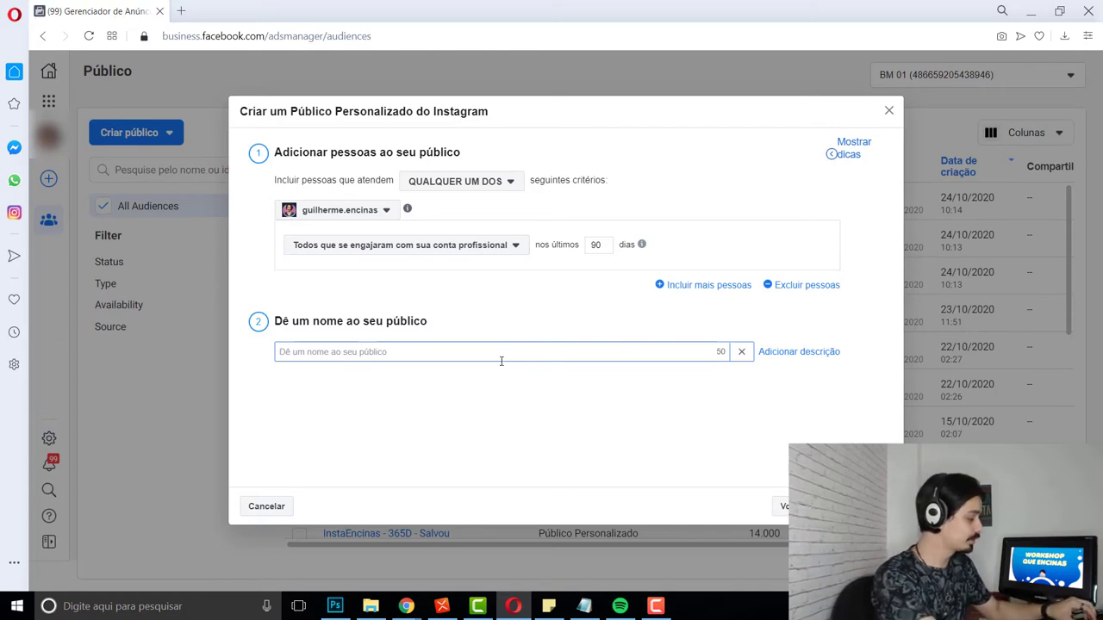
text(TO)
key(BackSpace)
key(BackSpace)
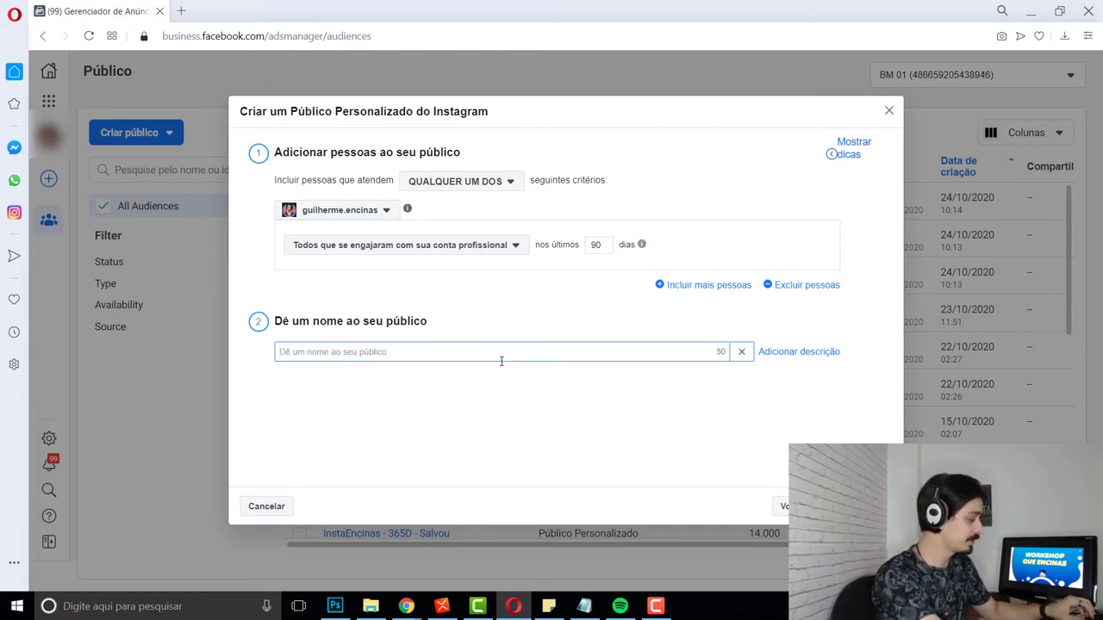
text(INSTA)
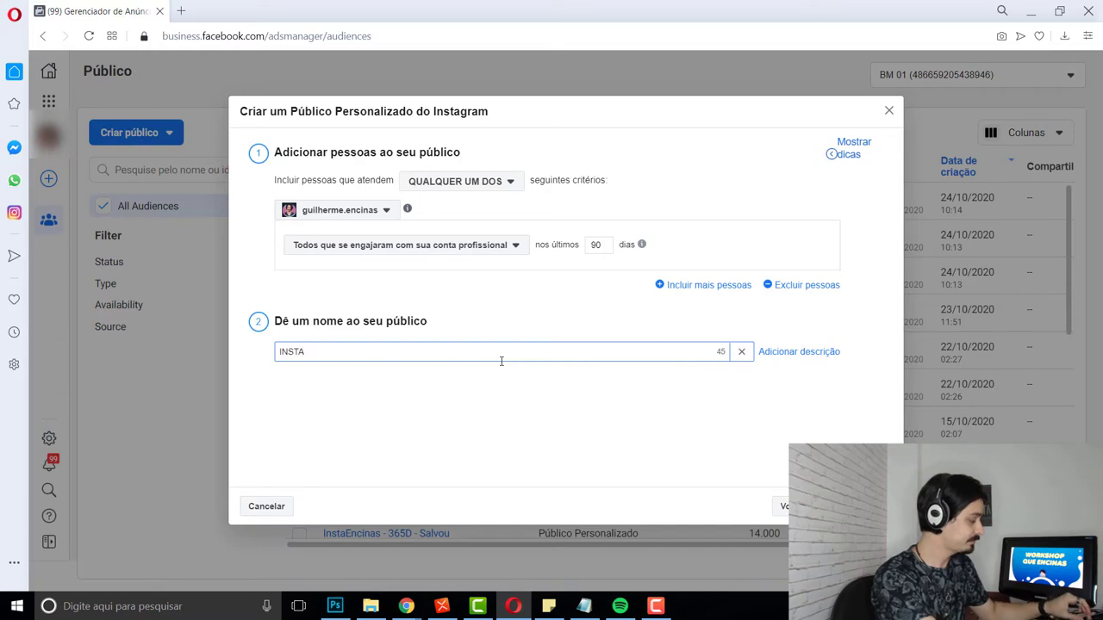
text(-todos se)
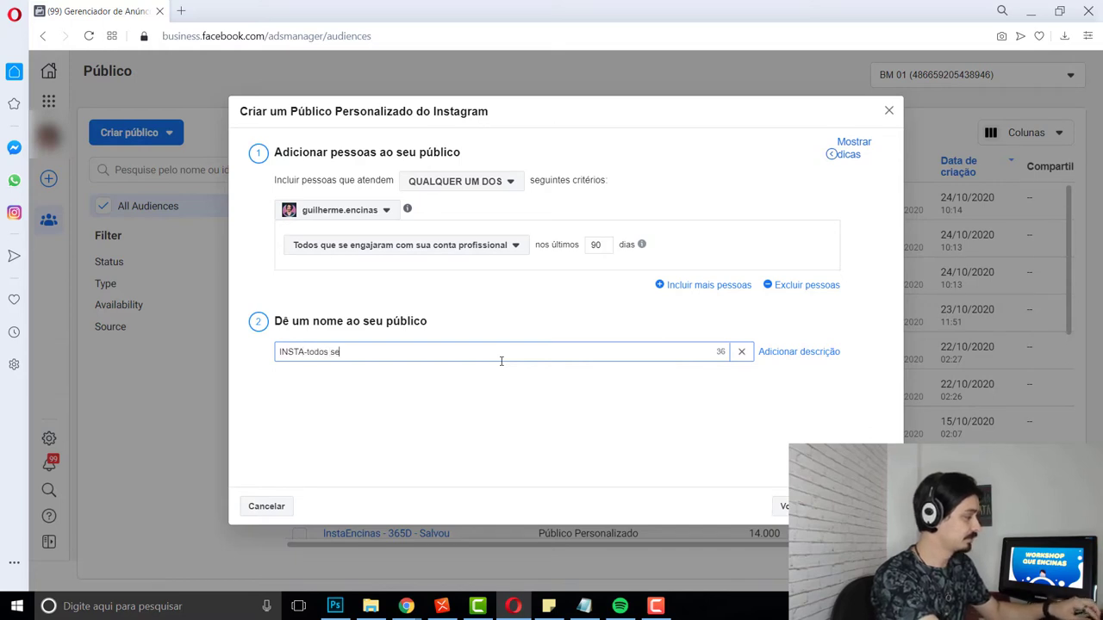
text( engajaram)
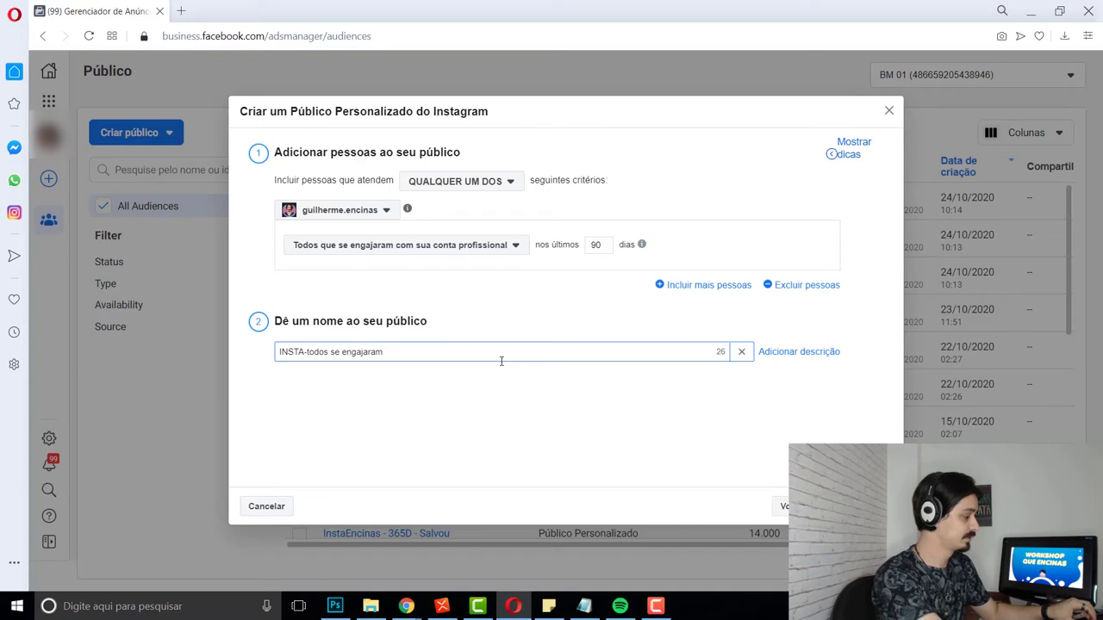
key(BackSpace)
text(-90D)
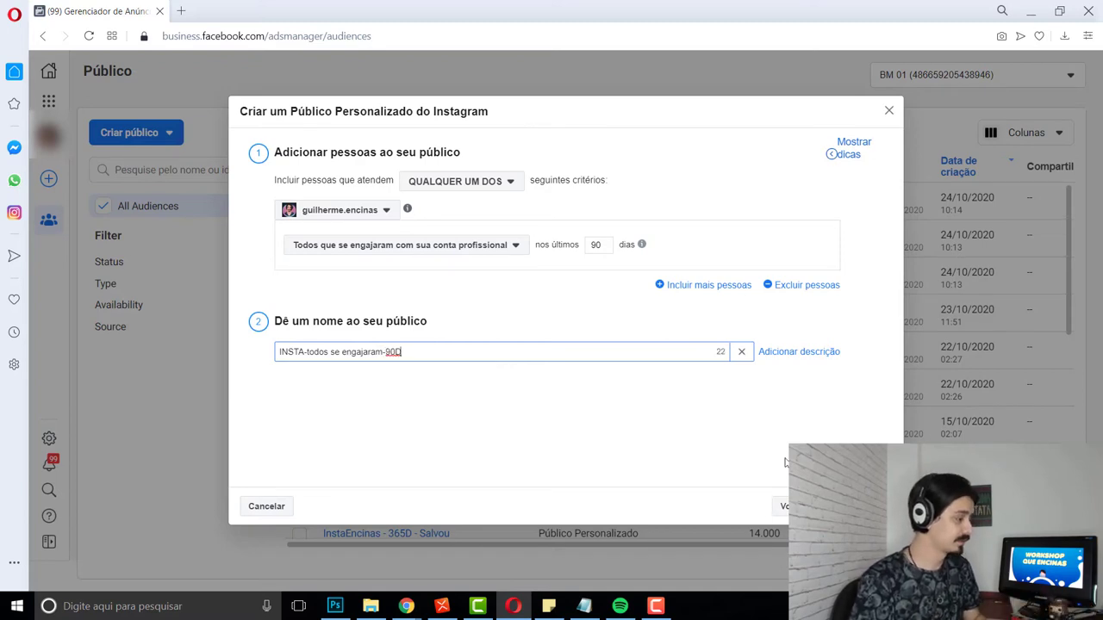
click(857, 506)
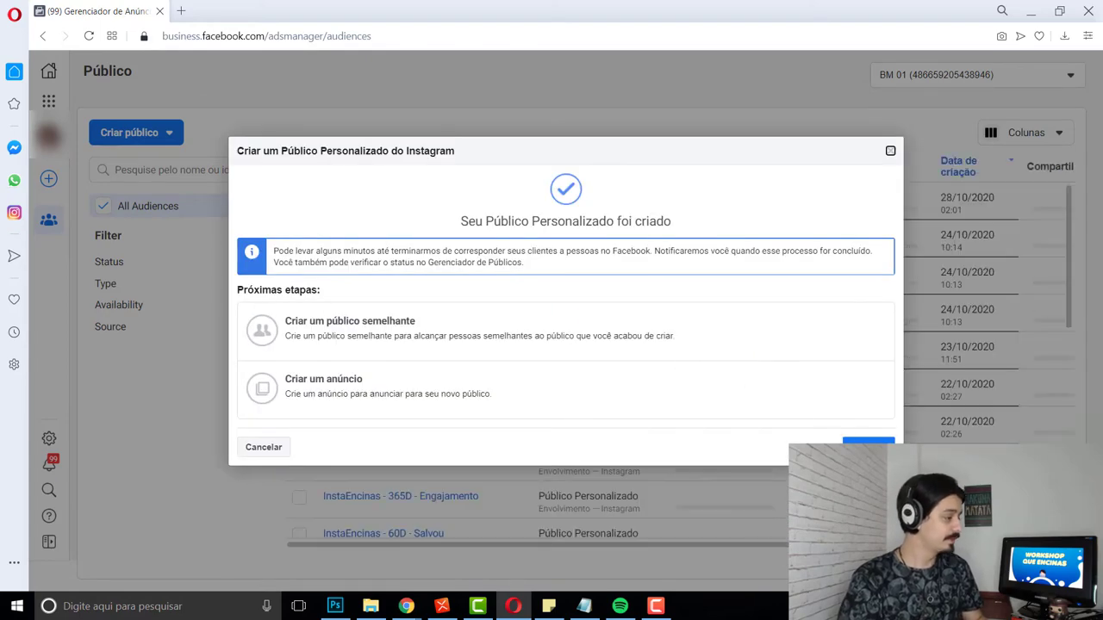
click(857, 448)
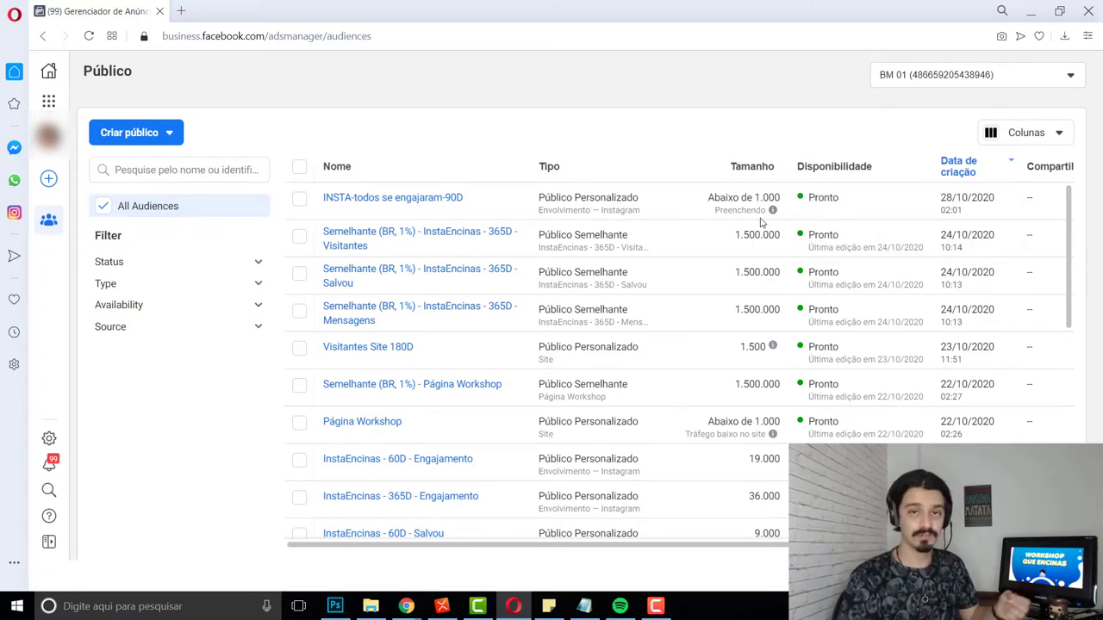
Step: Start a Público Semelhante that uses the custom audience "INSTA-todos se engajaram-90D" as its source
mouse_move(774, 211)
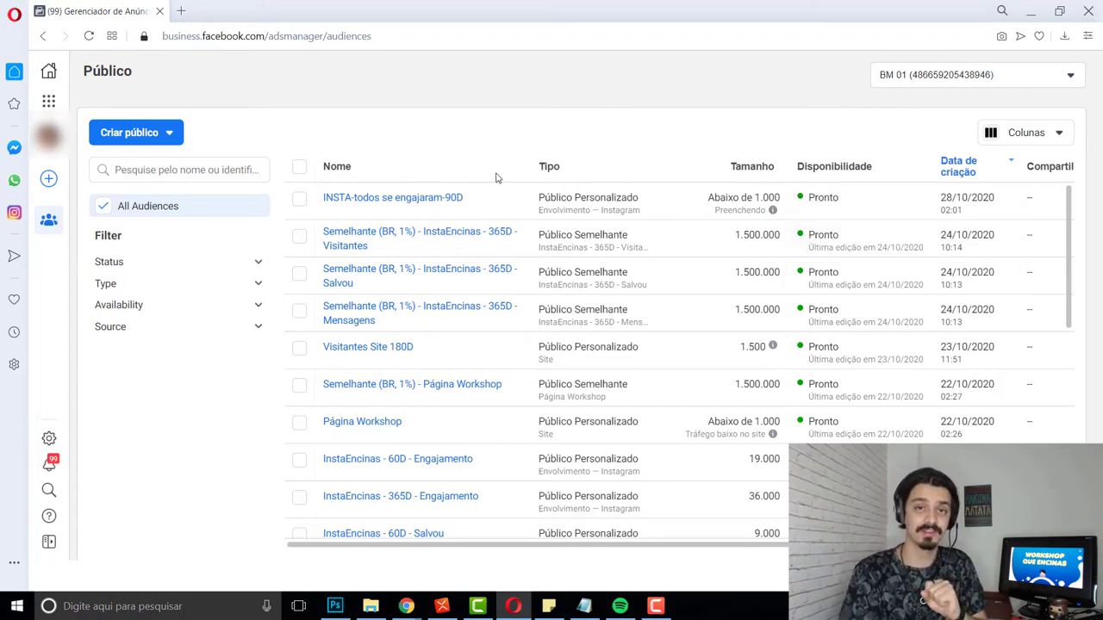
click(164, 138)
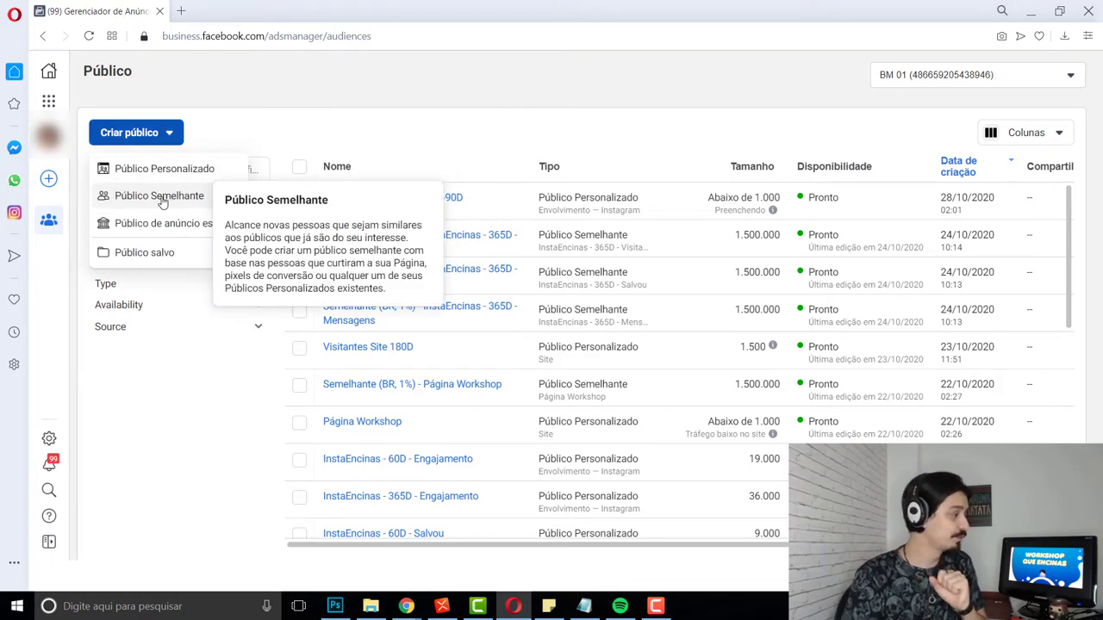
click(162, 199)
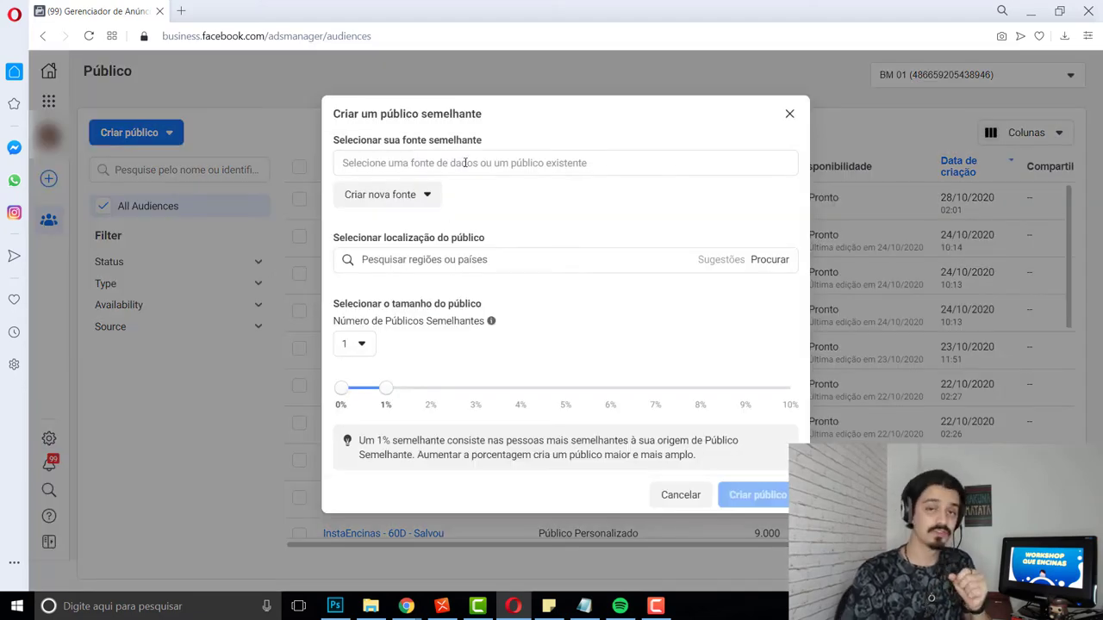
click(465, 163)
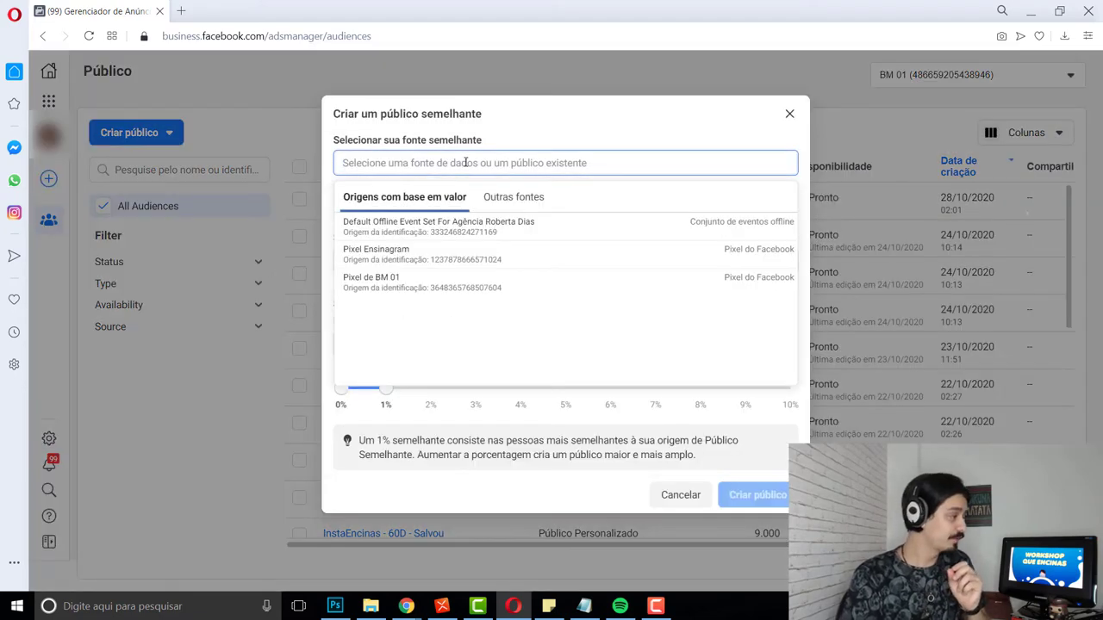
click(509, 200)
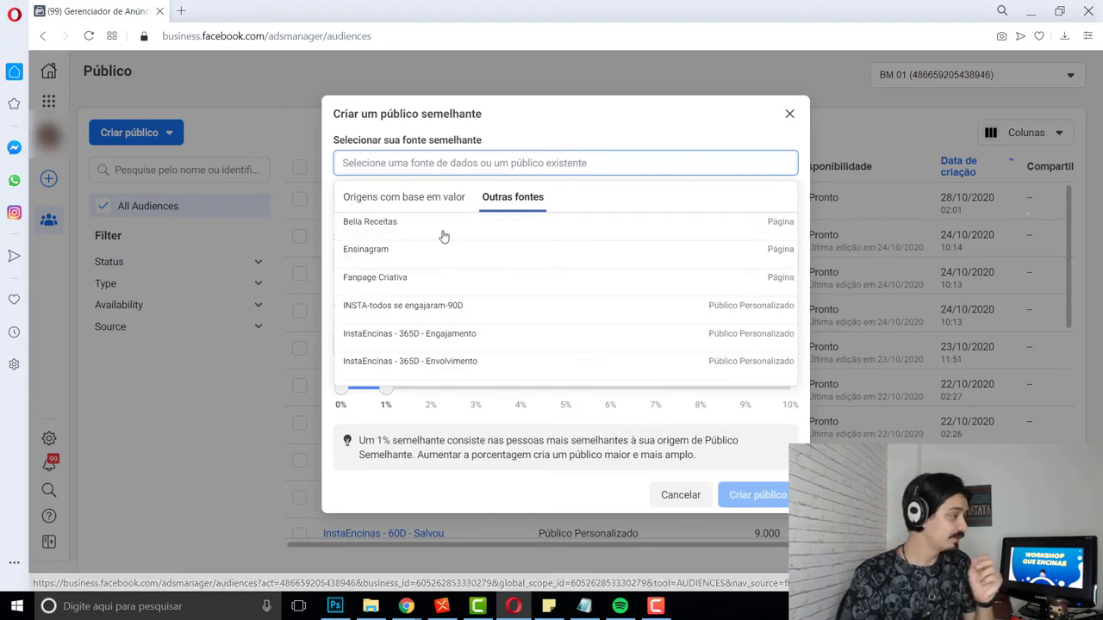
click(406, 316)
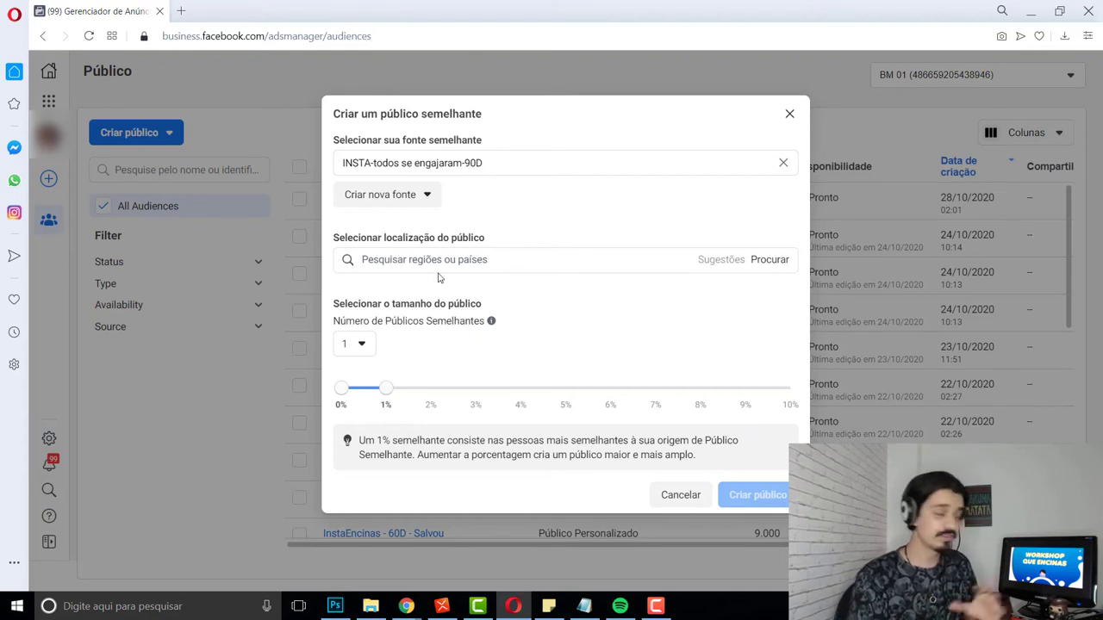
Step: Set the lookalike audience's location to Brasil and create the audience at 1% size
click(468, 261)
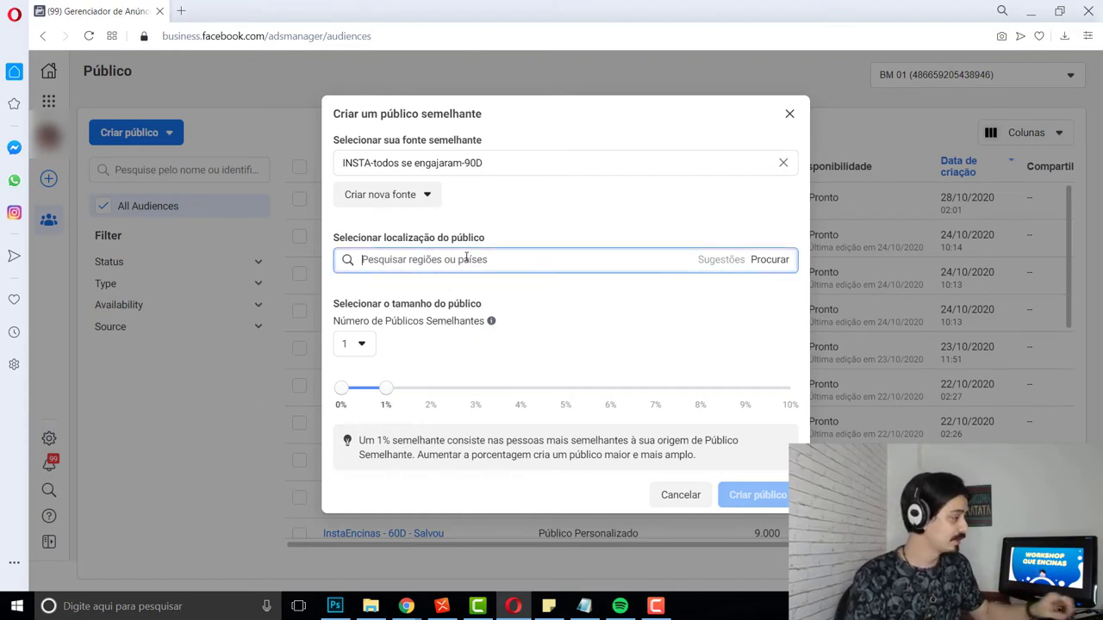
text(brasi)
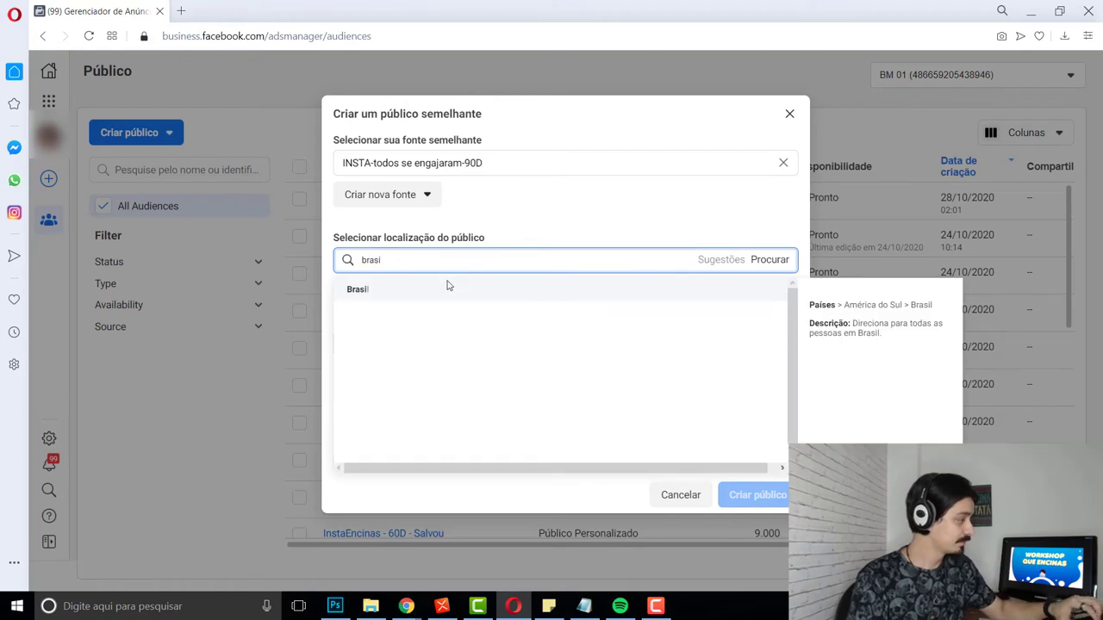
click(448, 287)
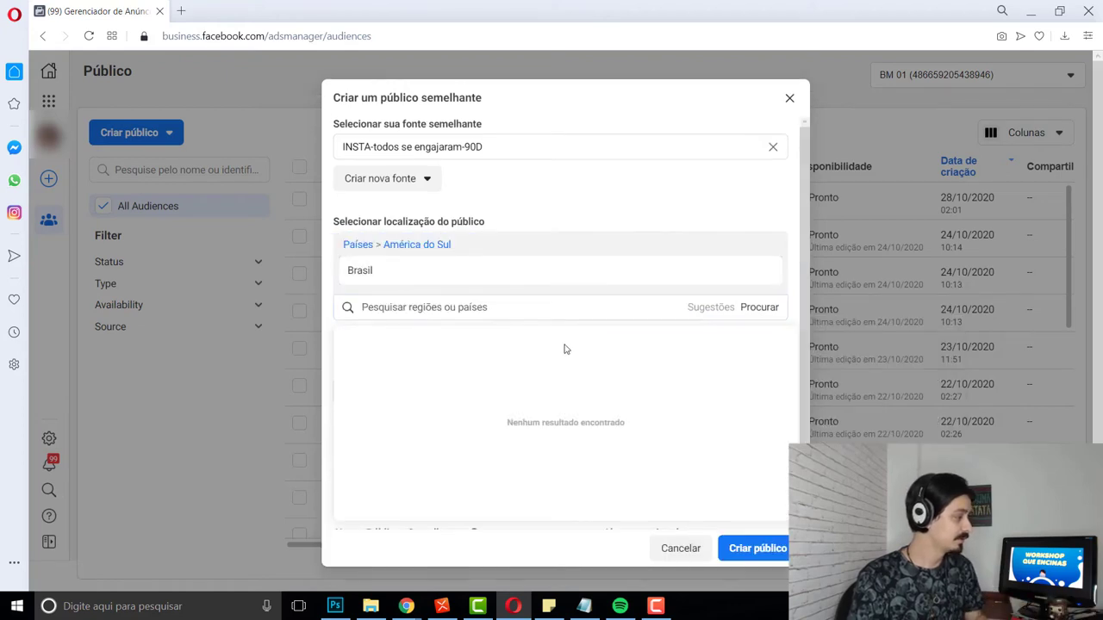
click(794, 299)
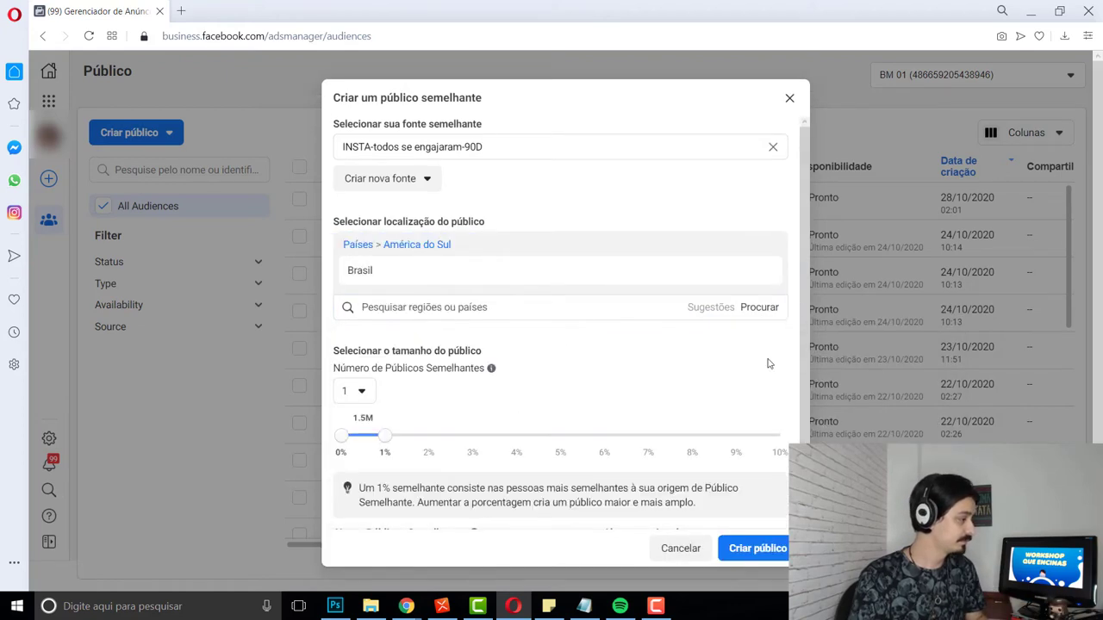
click(746, 552)
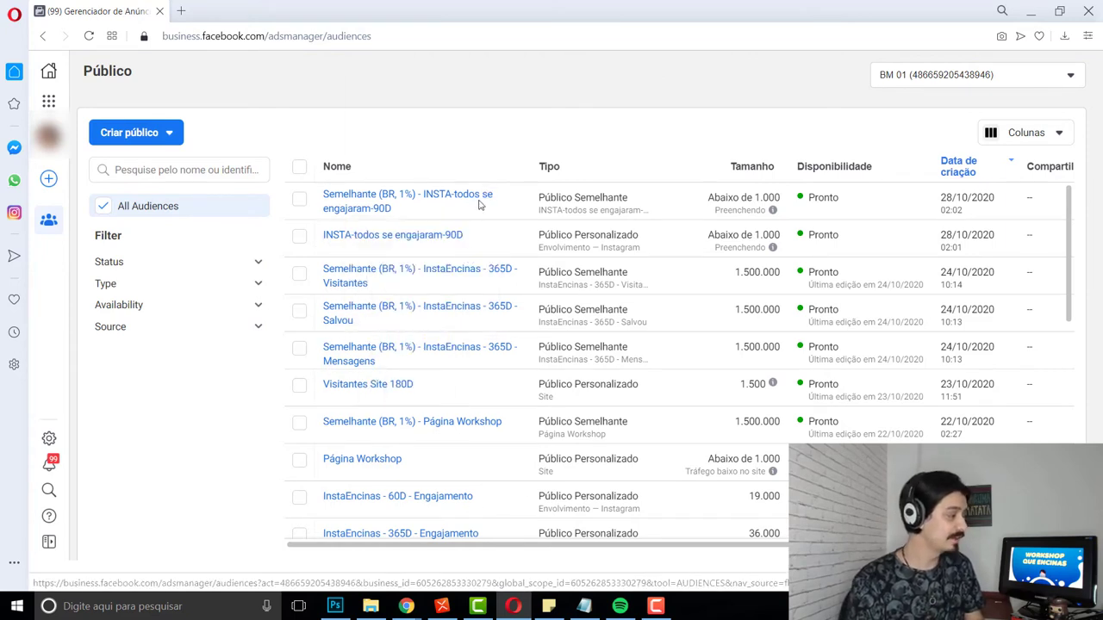
Step: Create a new campaign with the Tráfego objective in the ads manager
click(148, 133)
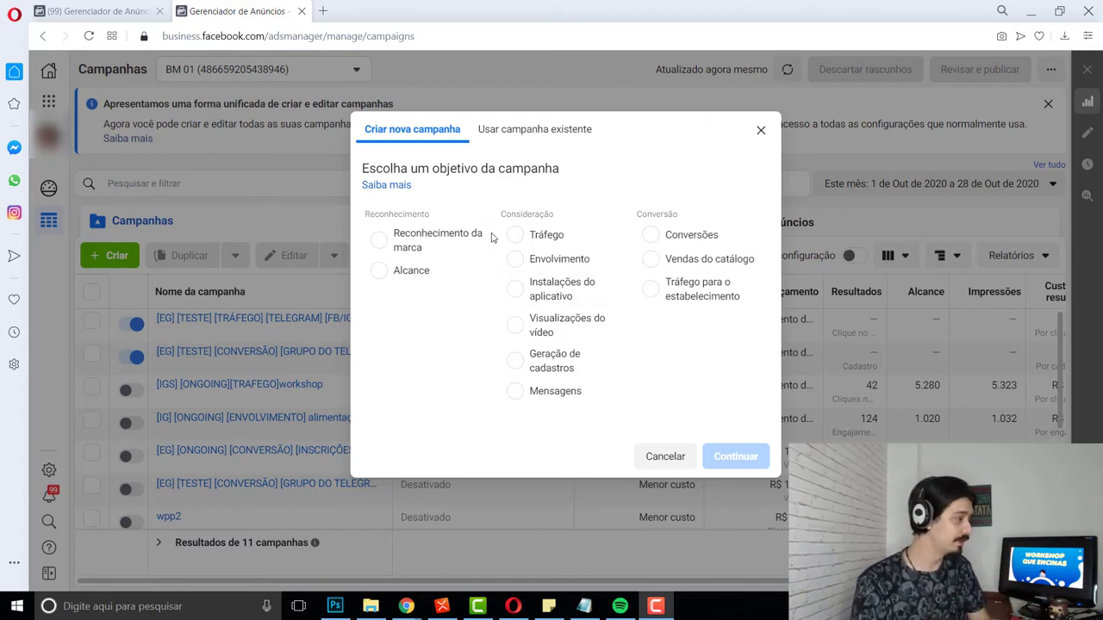
click(618, 233)
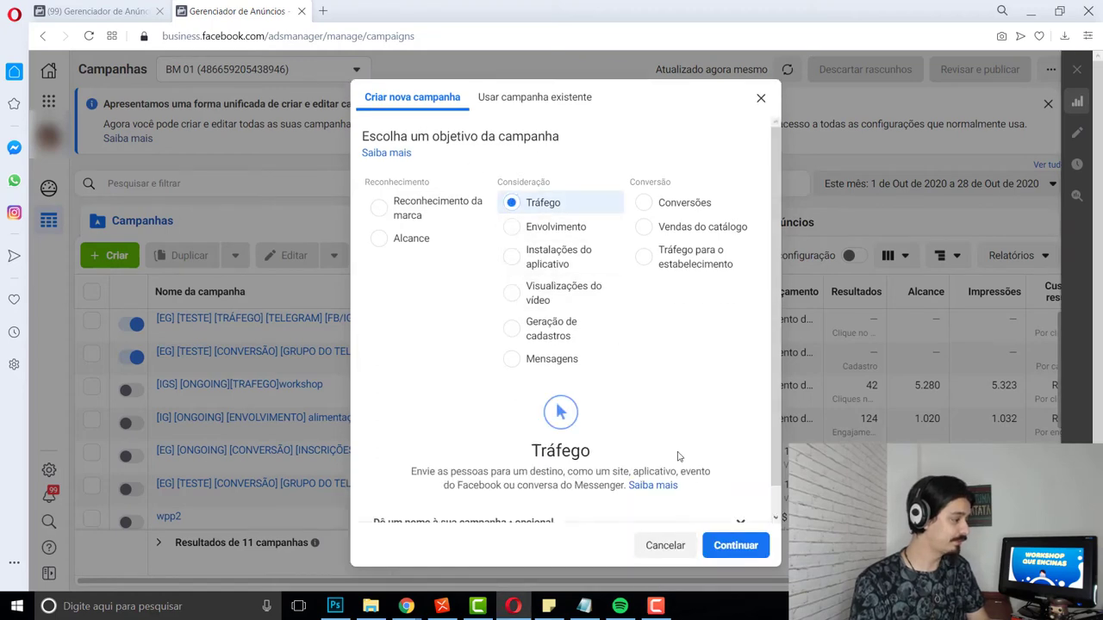
click(728, 548)
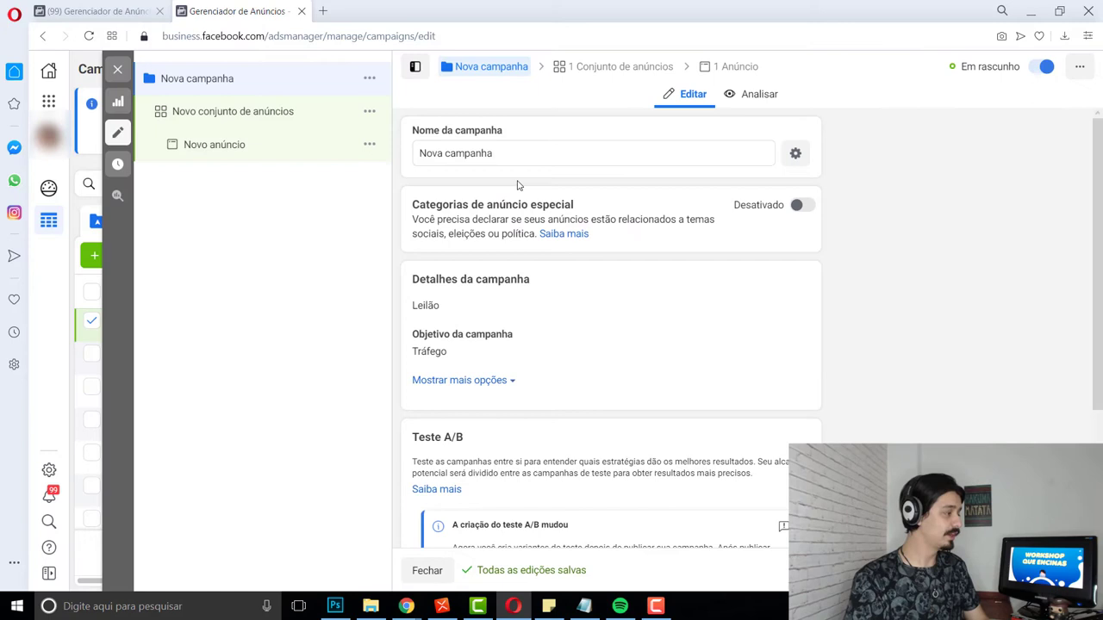
Step: Name the campaign "StoryAds1" and continue to its ad set
click(495, 153)
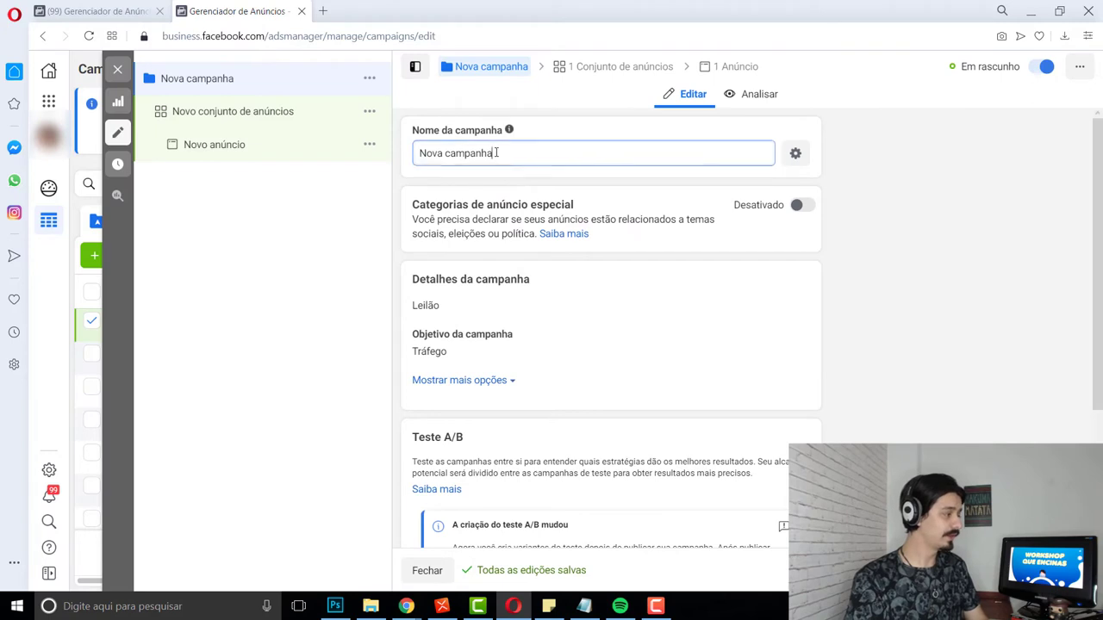
key(ctrl+shift+Left)
key(ctrl+shift+Left)
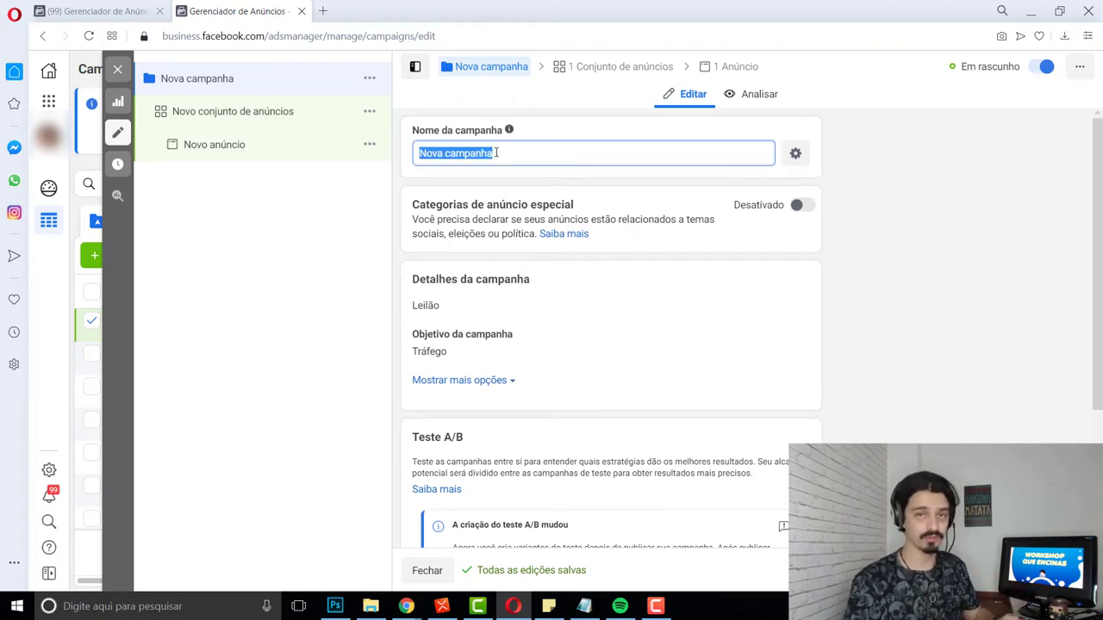
text(StoryAds1)
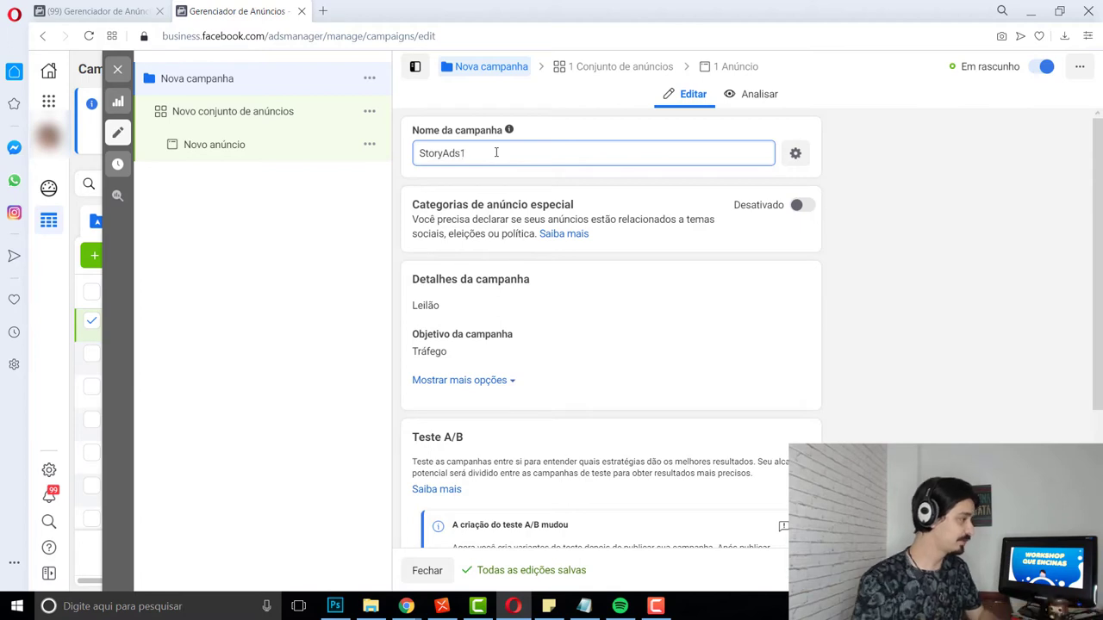
scroll(665, 455, down, 2)
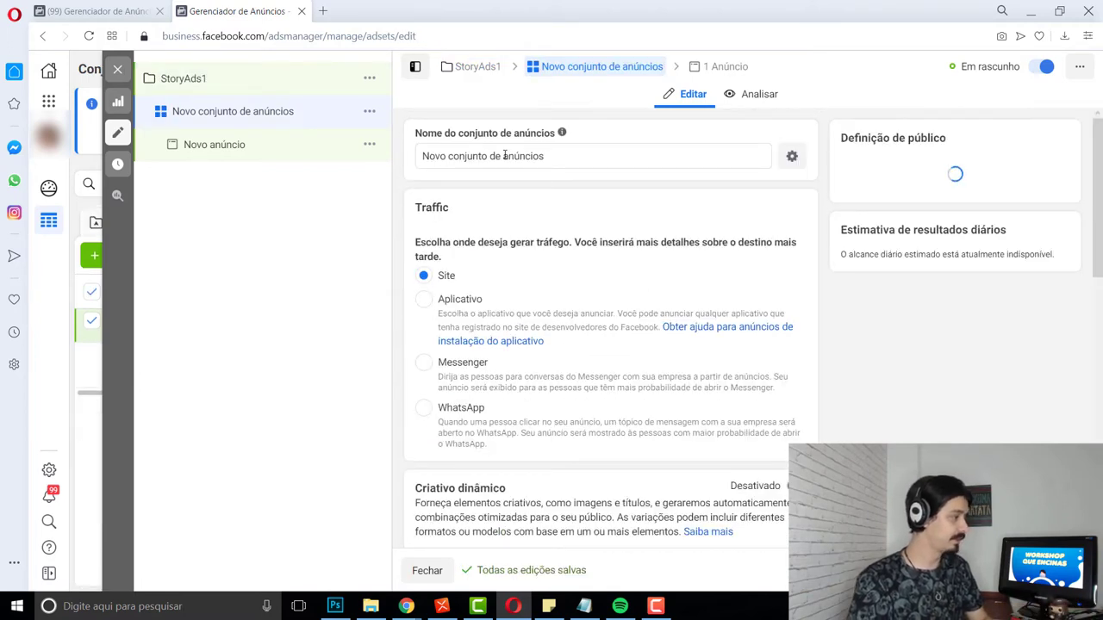
Step: Name the ad set "publico-frio"
triple_click(504, 156)
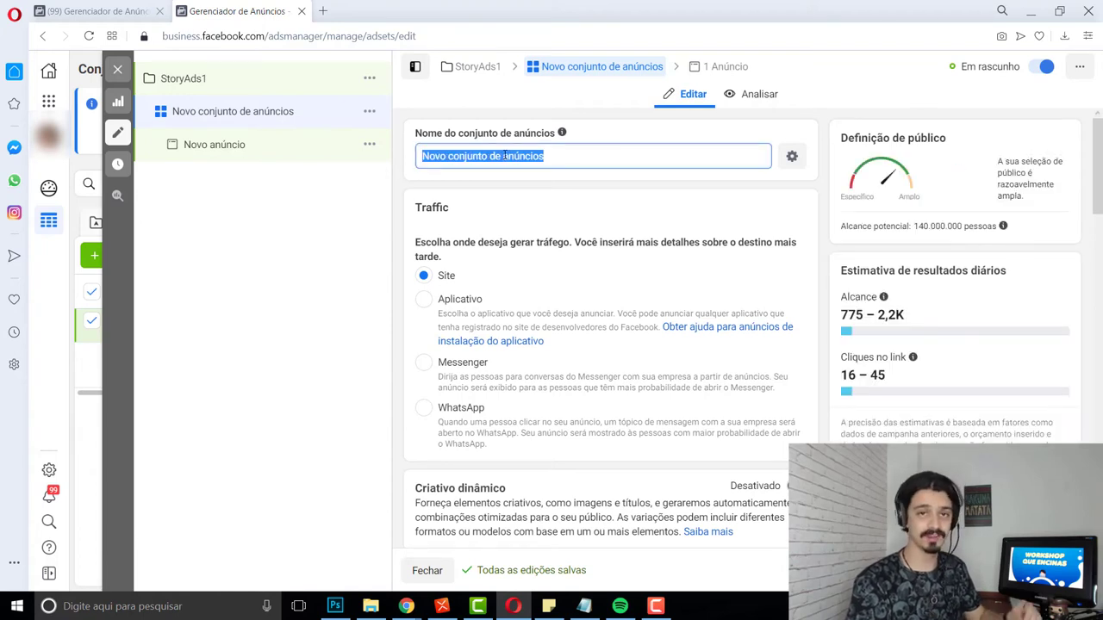
text(publico-)
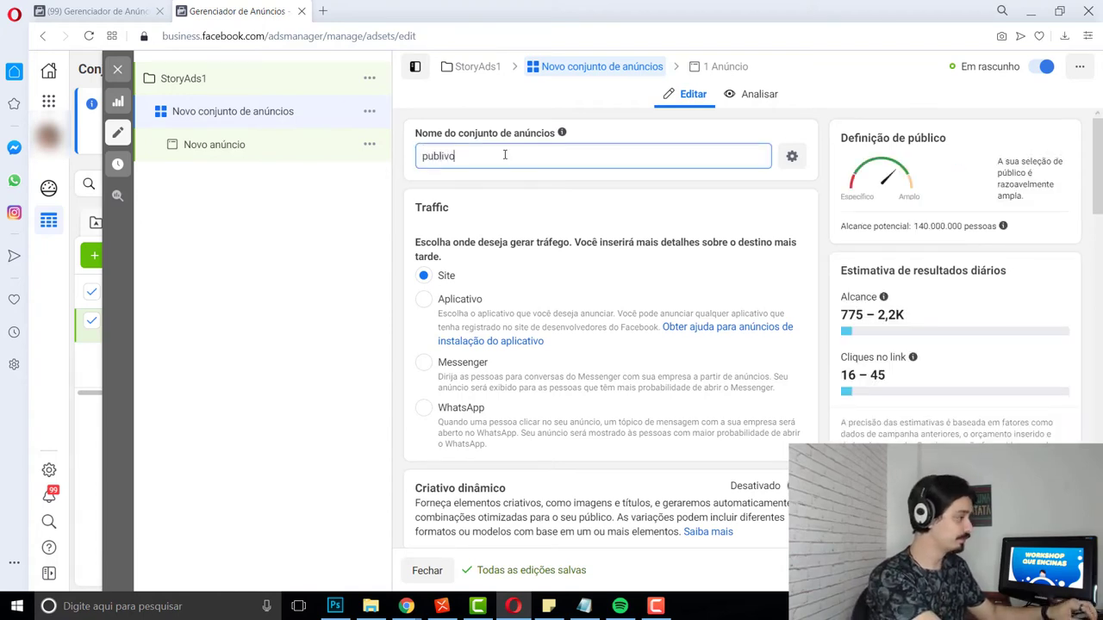
text(frio)
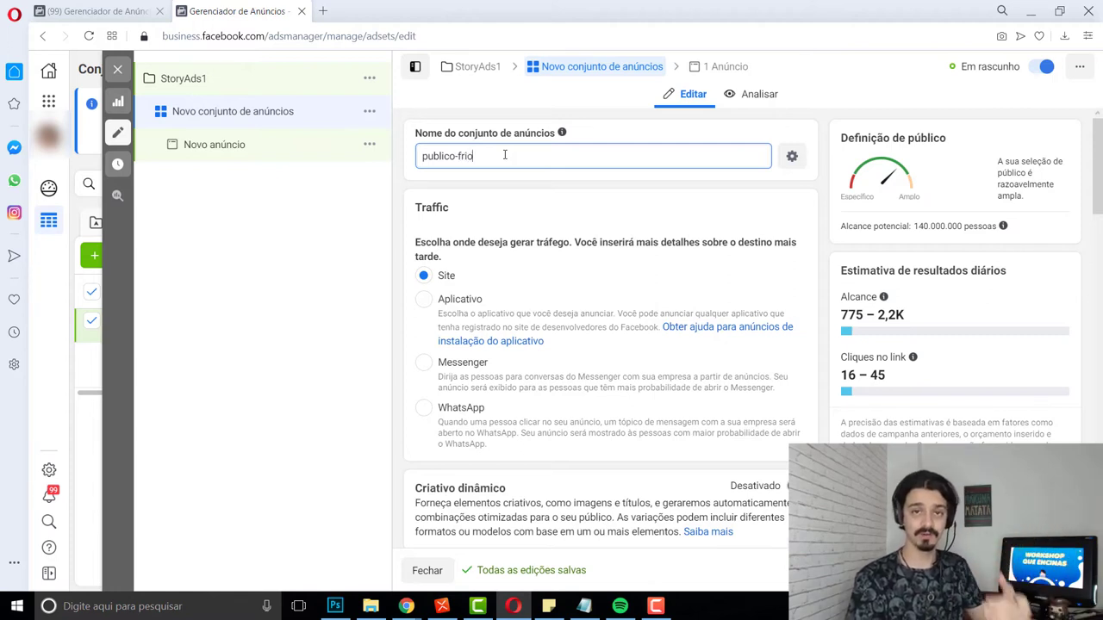
Step: Review the ad set's traffic destination, offer, daily budget and schedule settings
scroll(464, 237, down, 2)
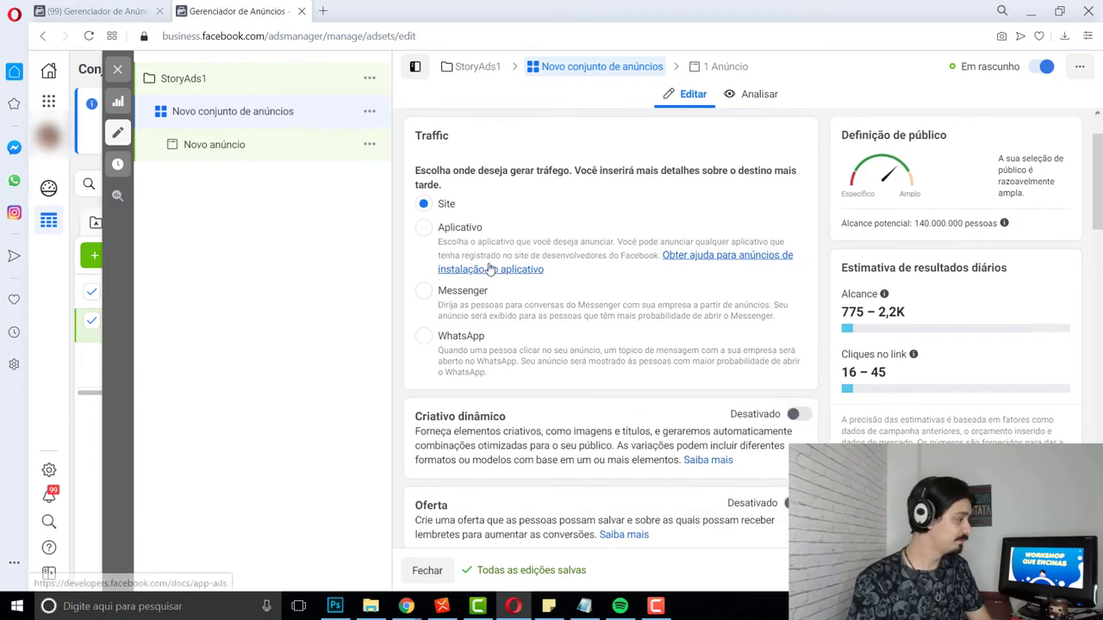
scroll(464, 237, up, 1)
scroll(617, 281, down, 4)
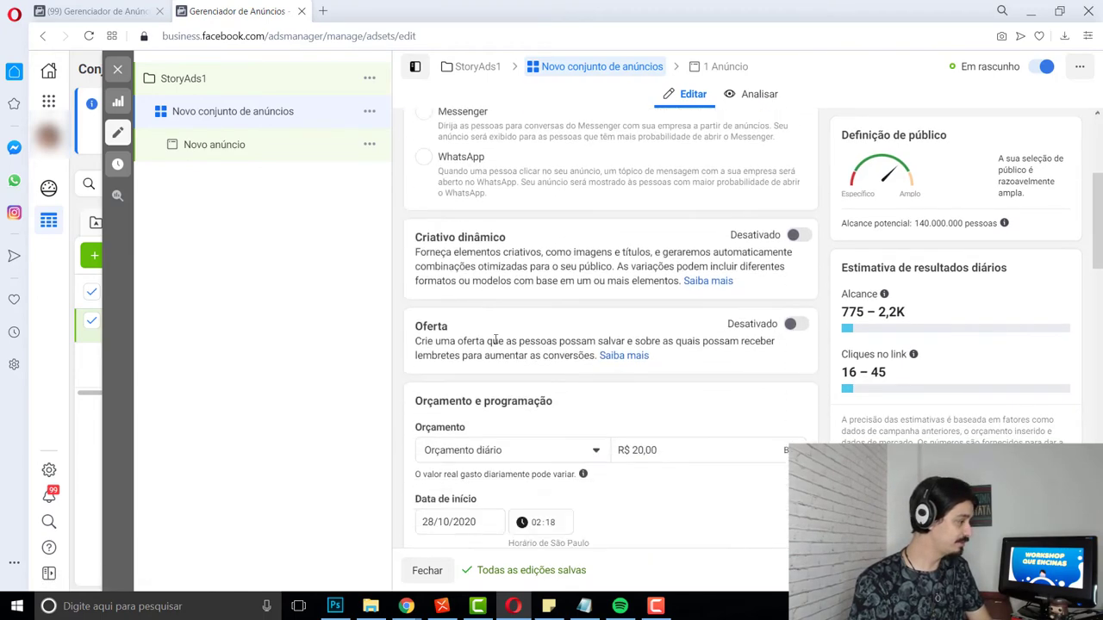
double_click(633, 269)
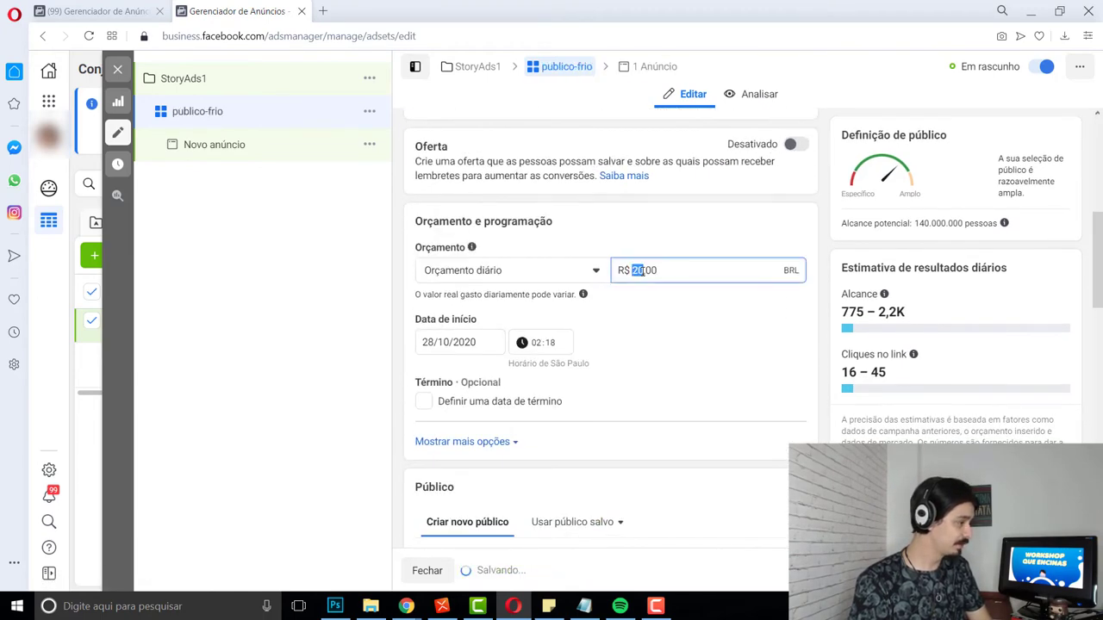
click(644, 281)
scroll(660, 319, down, 3)
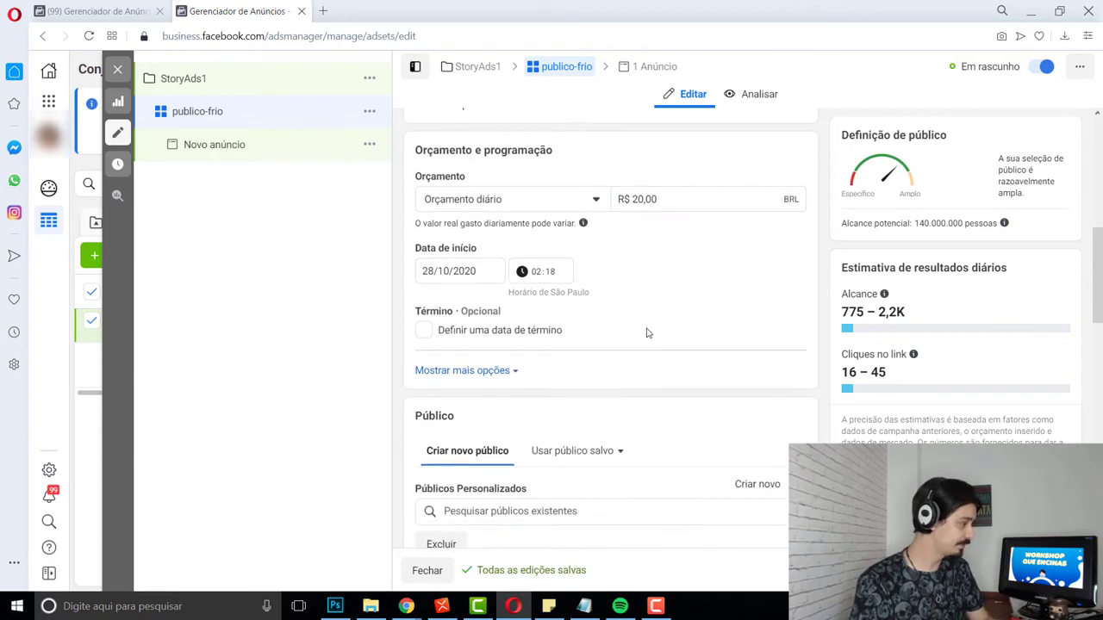
scroll(483, 299, down, 2)
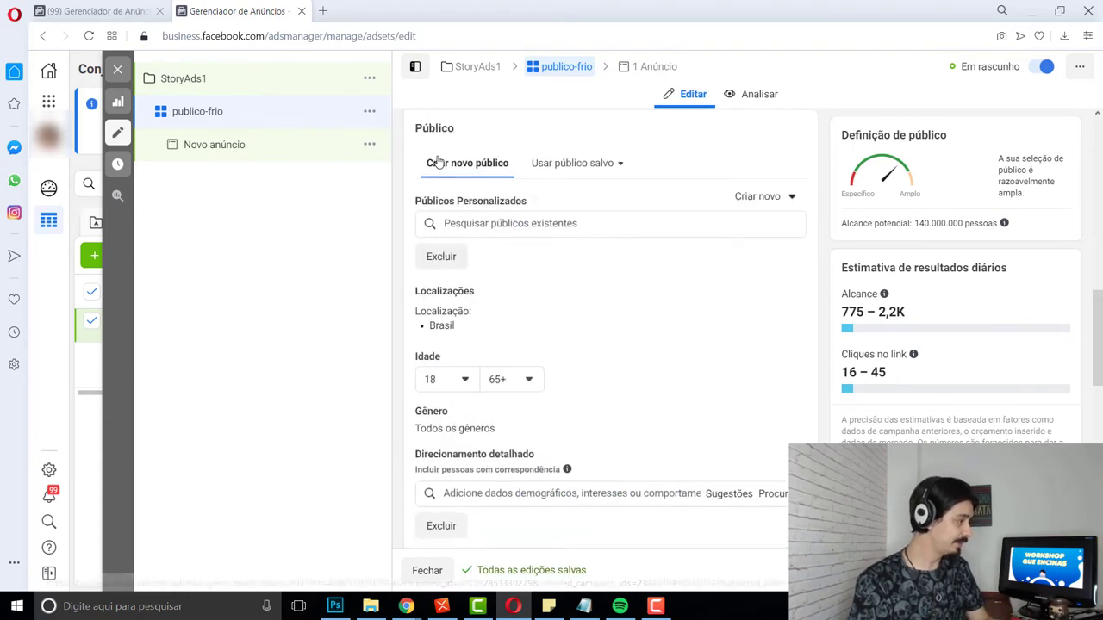
Step: Add the lookalike audiences "Semelhante (BR, 1%) - InstaEncinas - 365D" for Visitantes, Salvou and Mensagens to the ad set's Públicos Personalizados
scroll(516, 289, up, 1)
click(544, 297)
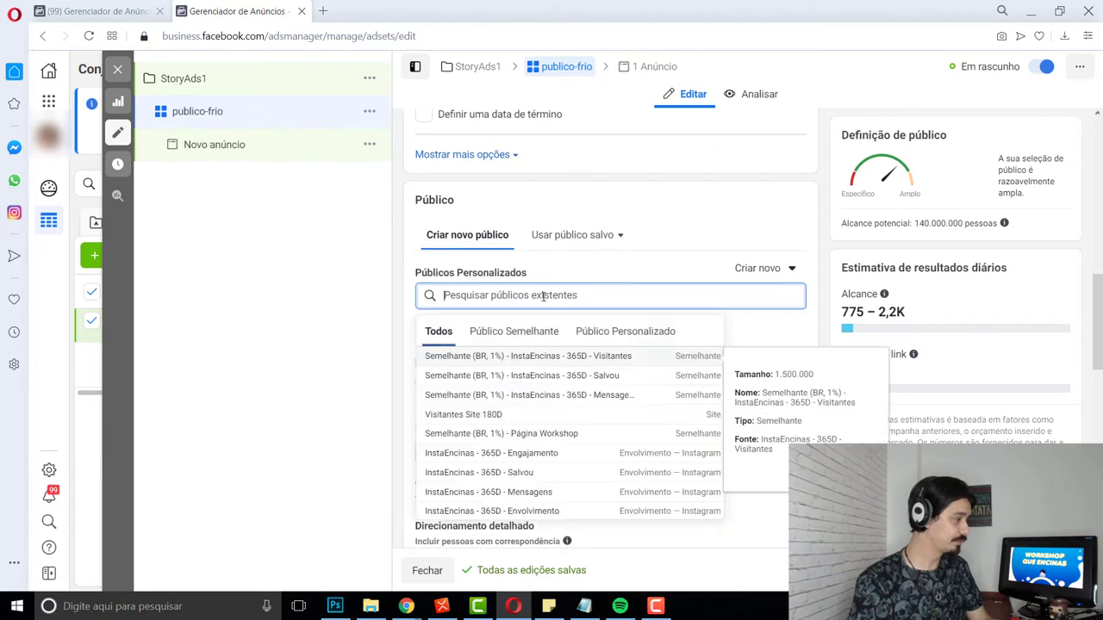
click(515, 334)
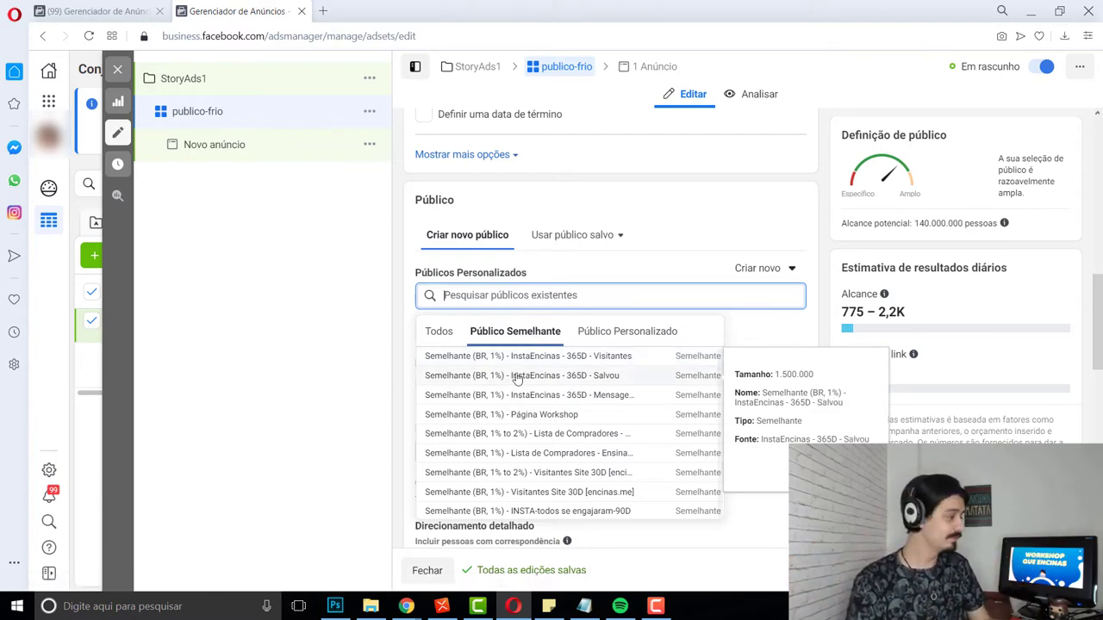
click(507, 367)
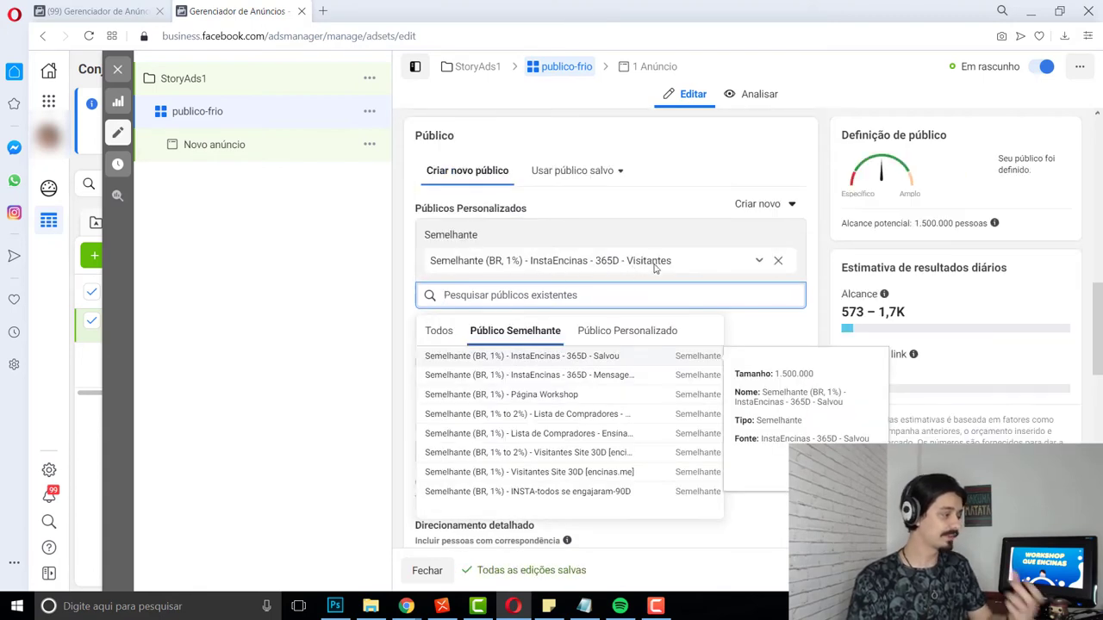
click(543, 356)
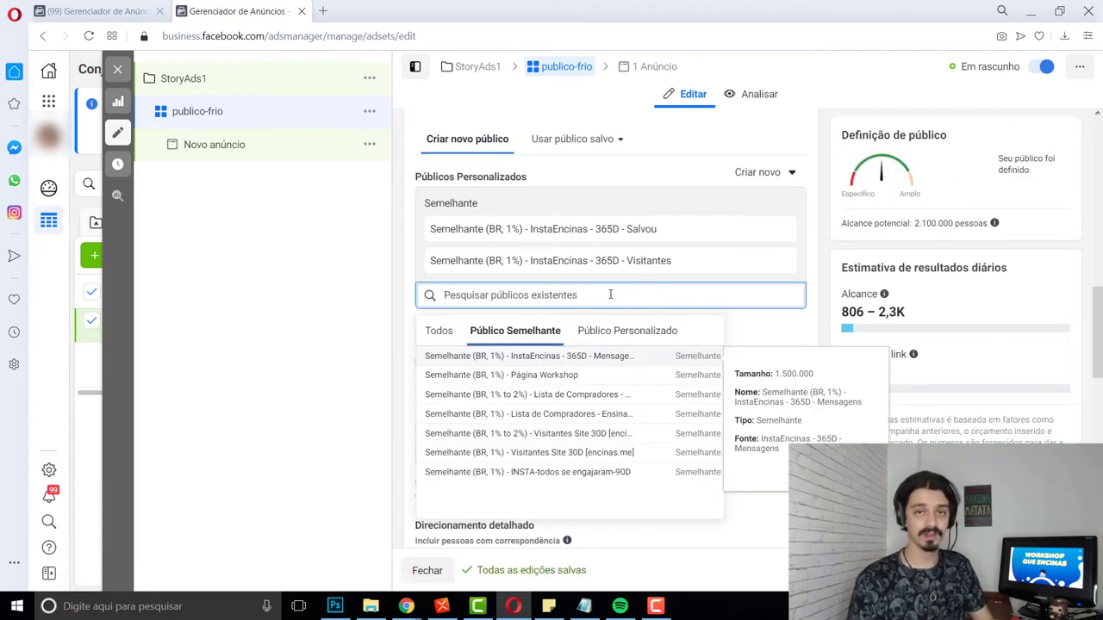
click(564, 355)
click(651, 302)
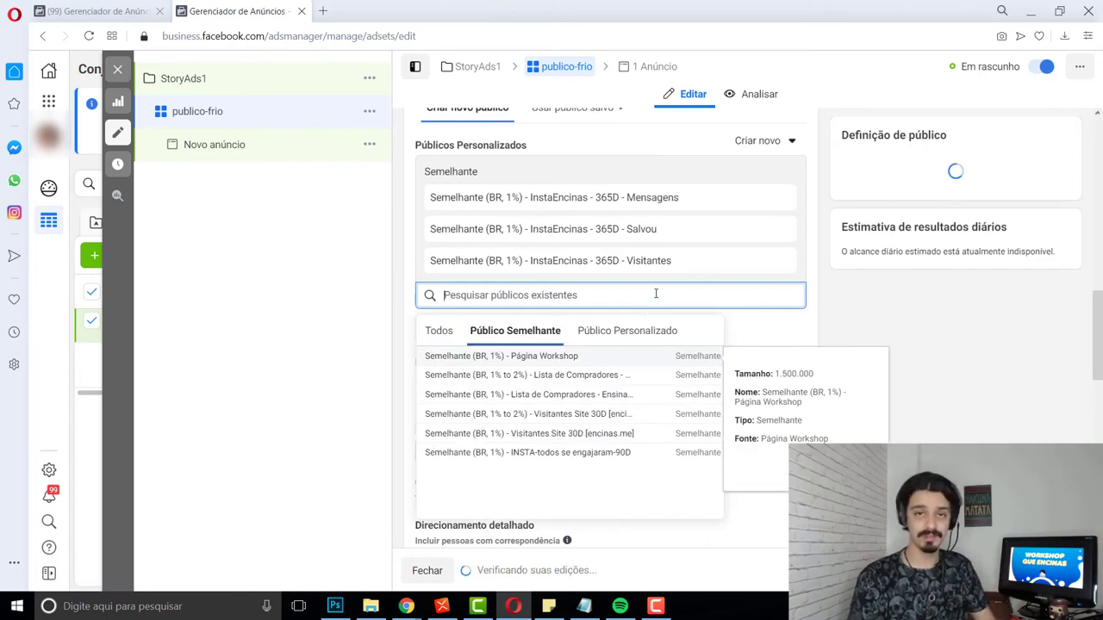
click(407, 297)
Step: Add the interest "Marketing digital" from Negócios e indústria > On-line to the ad set's detailed targeting
scroll(417, 327, down, 3)
scroll(422, 343, down, 1)
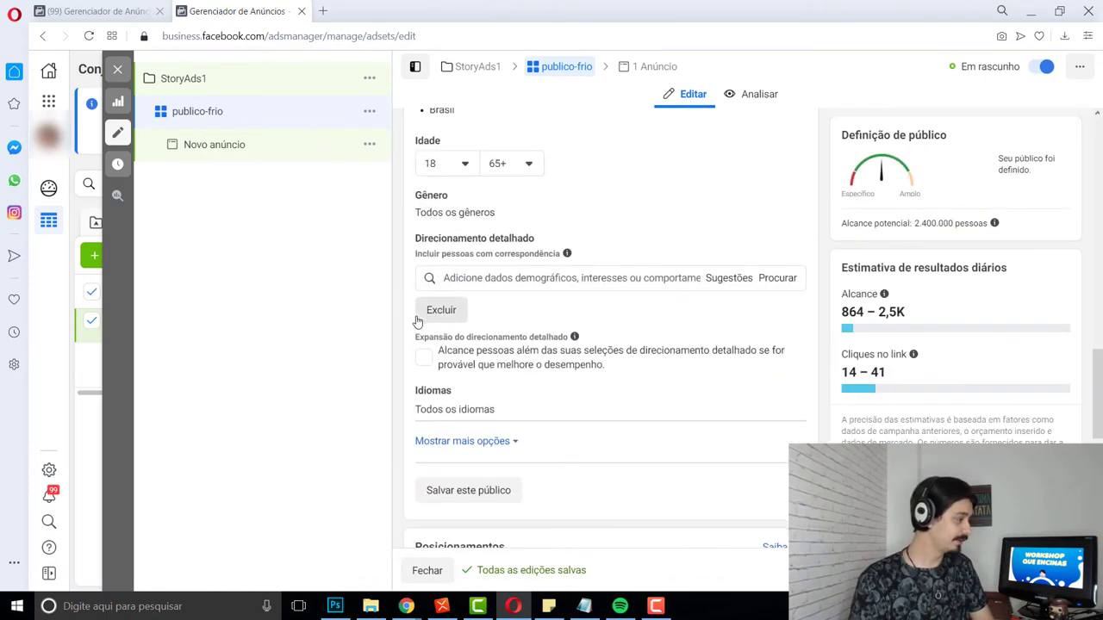
click(525, 283)
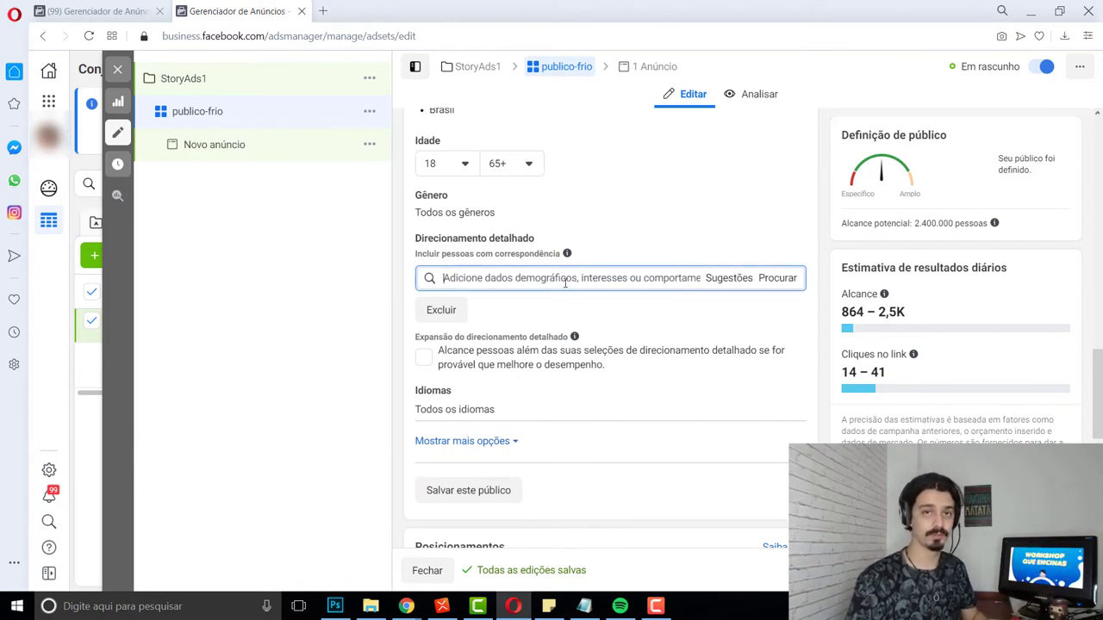
text(mark)
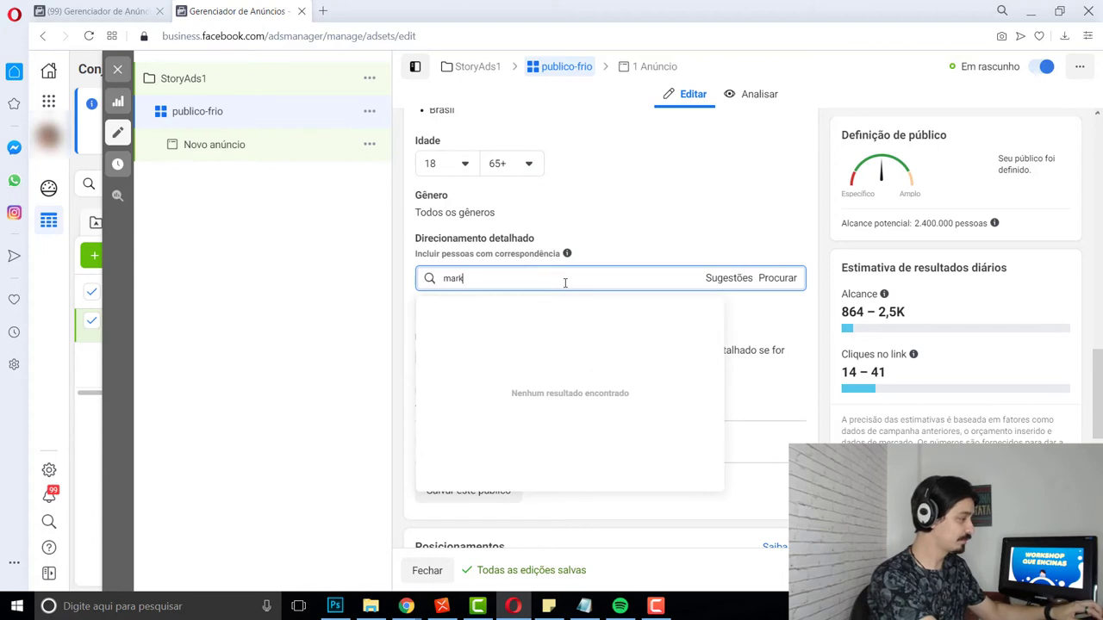
text(eting dig)
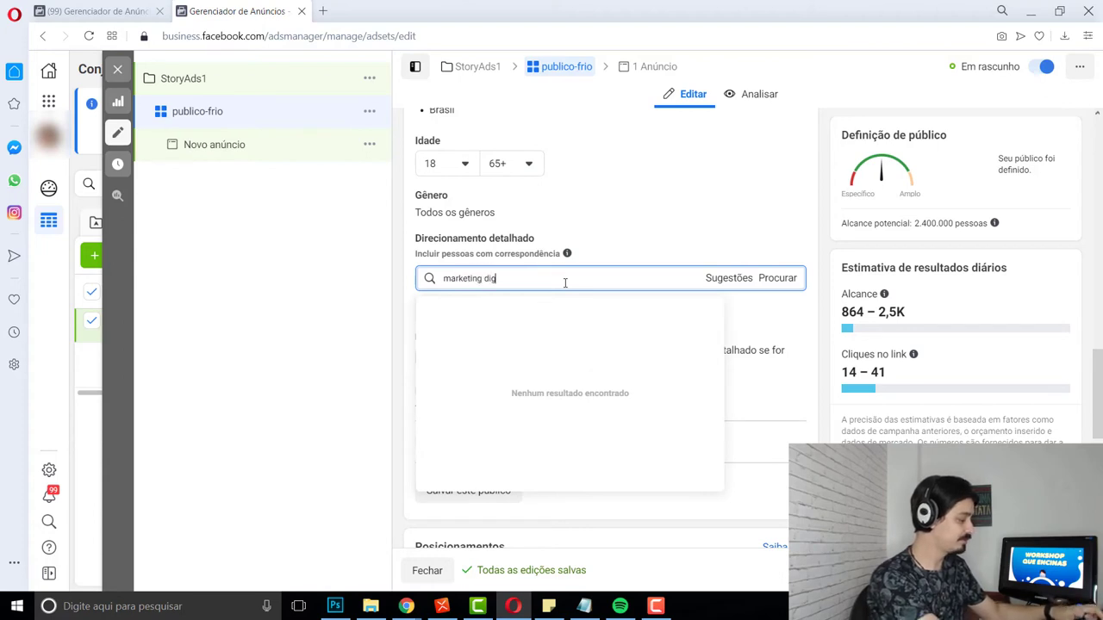
text(ital)
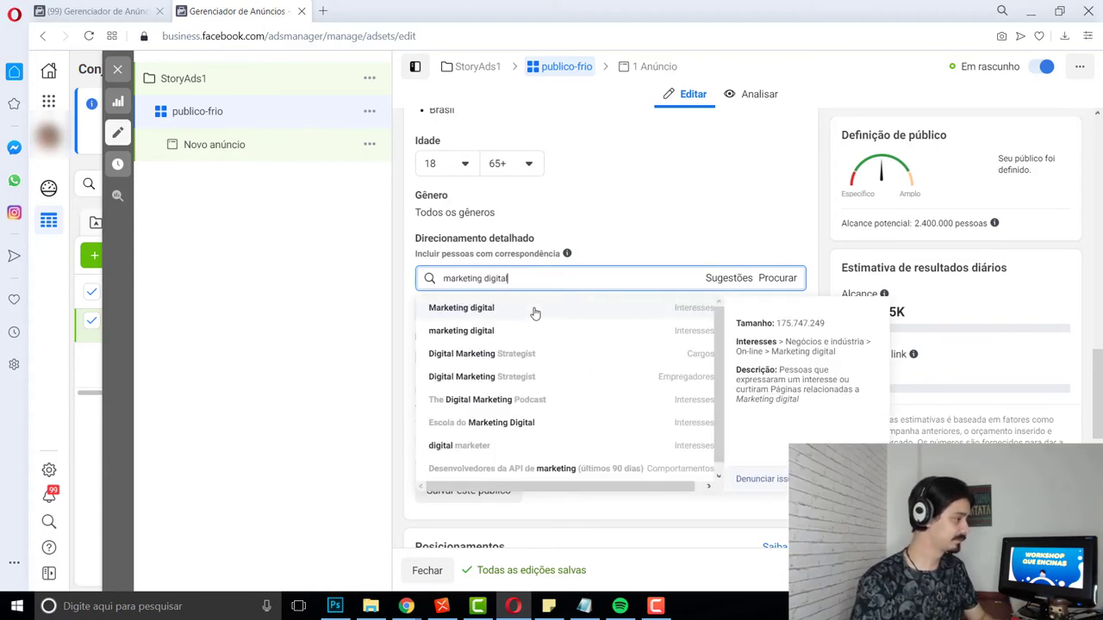
click(532, 308)
Step: Add the interest "Marketing de conteúdo" to the detailed targeting and check the audience's potential reach
text(mark)
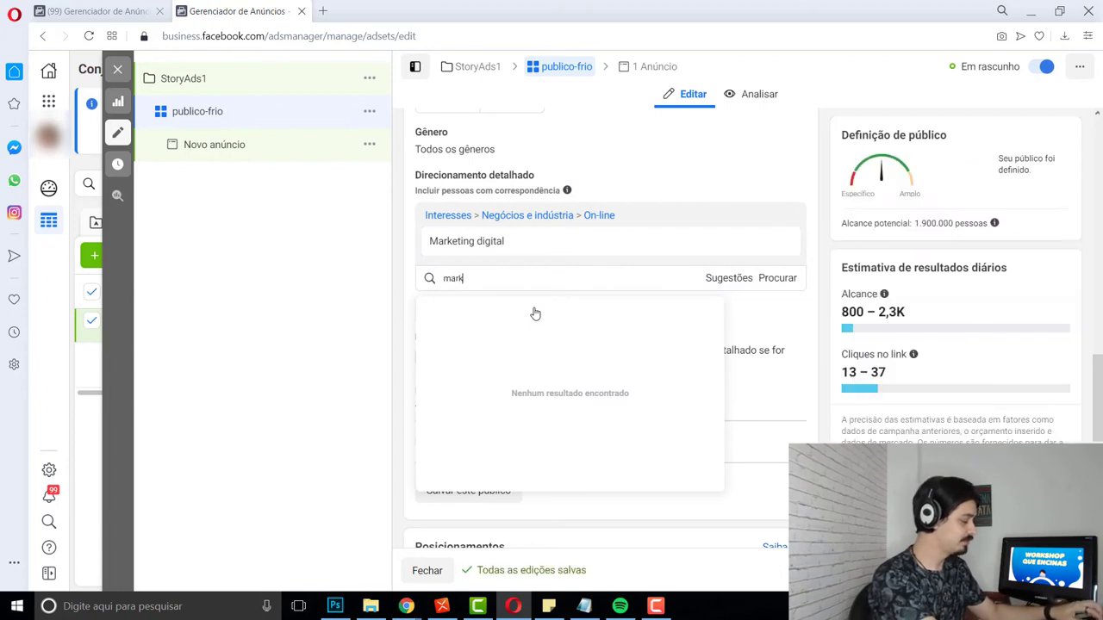
text(eting de con)
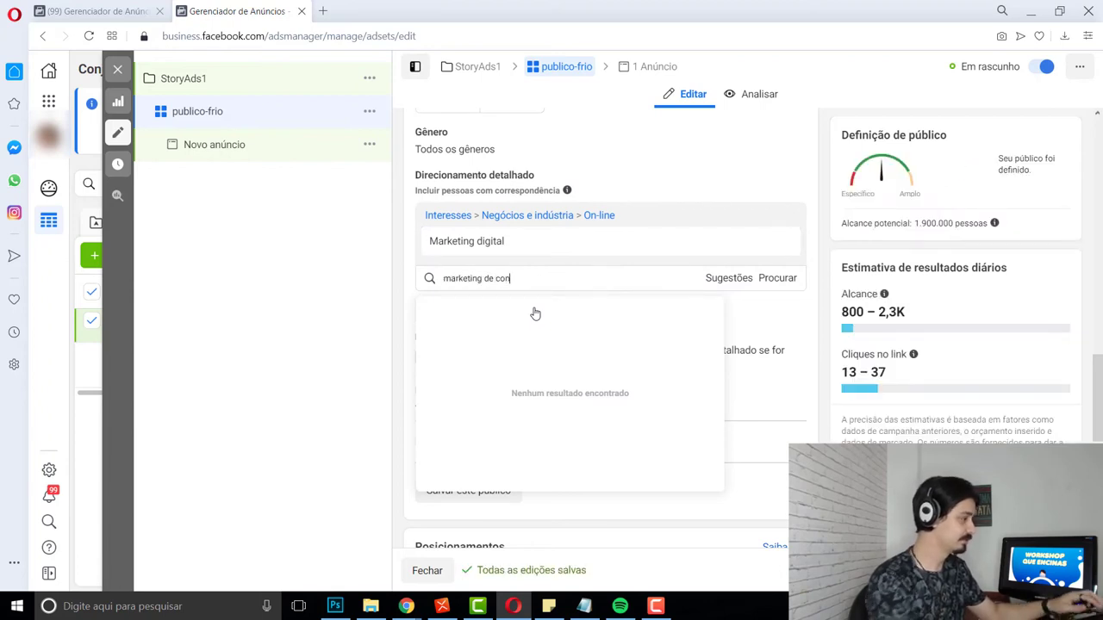
click(534, 309)
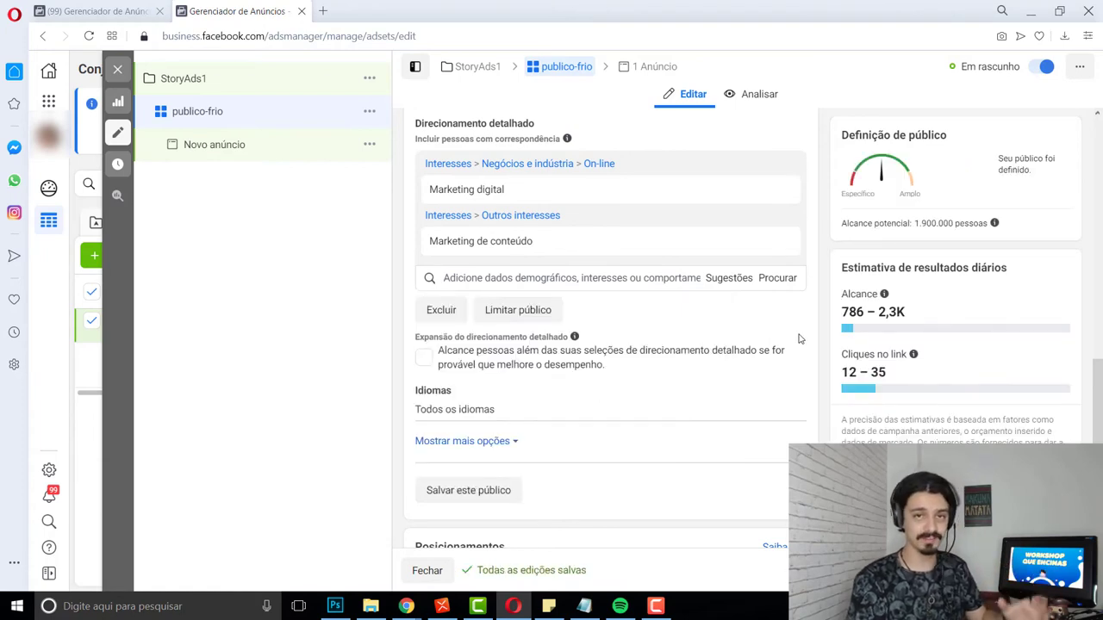
double_click(922, 222)
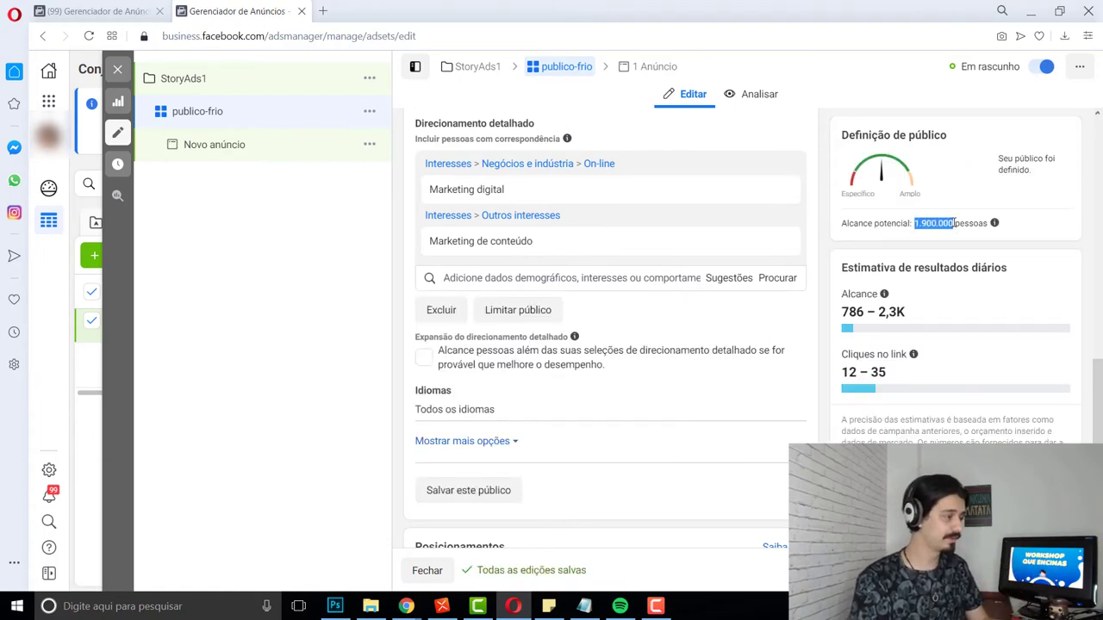
click(812, 255)
Step: Switch the ad set to Posicionamentos manuais and exclude the Facebook, Audience Network and Messenger platforms, keeping only Instagram
scroll(810, 267, down, 3)
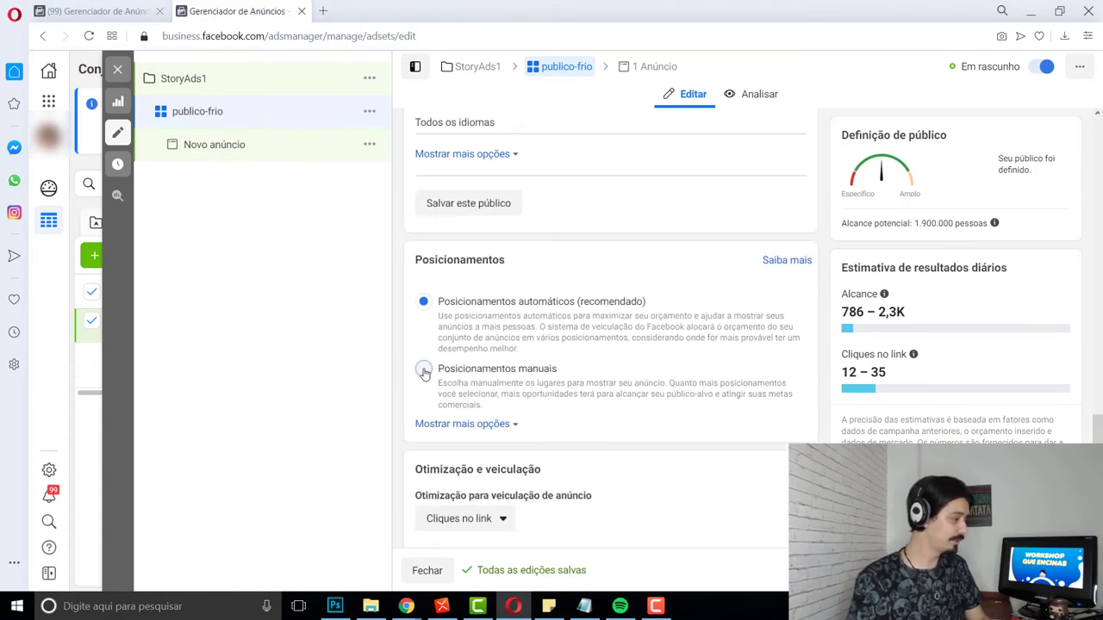
click(424, 371)
scroll(483, 353, down, 3)
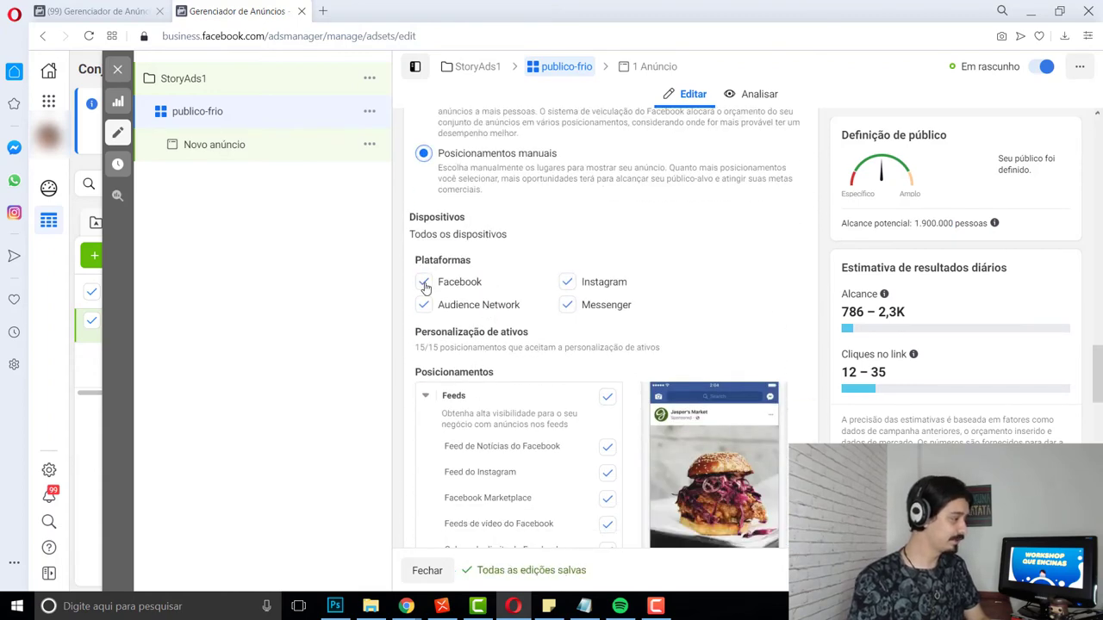
click(423, 281)
click(423, 305)
click(567, 306)
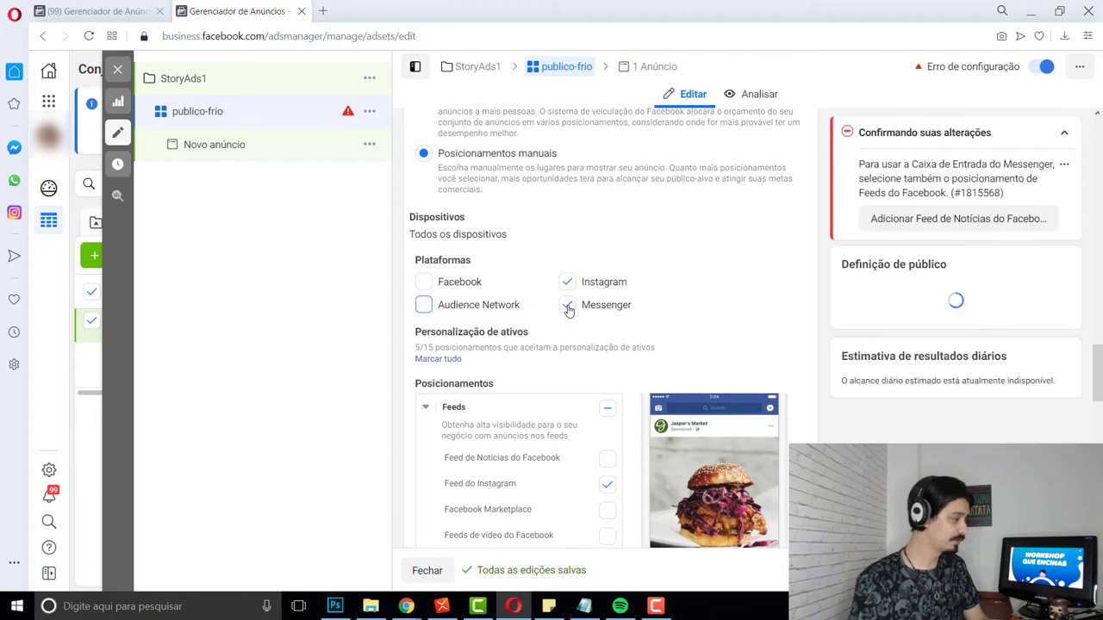
Step: Remove Feed do Instagram and Explorar do Instagram from the placements, keep Instagram Stories, and continue to the ad
scroll(586, 336, down, 3)
click(606, 274)
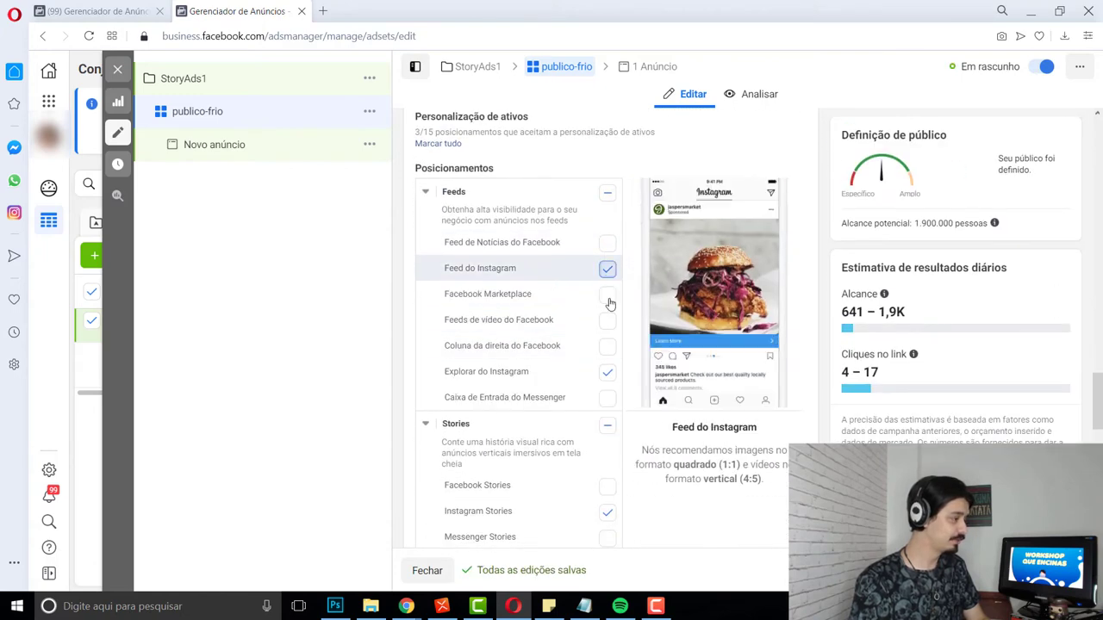
click(608, 373)
scroll(603, 383, down, 1)
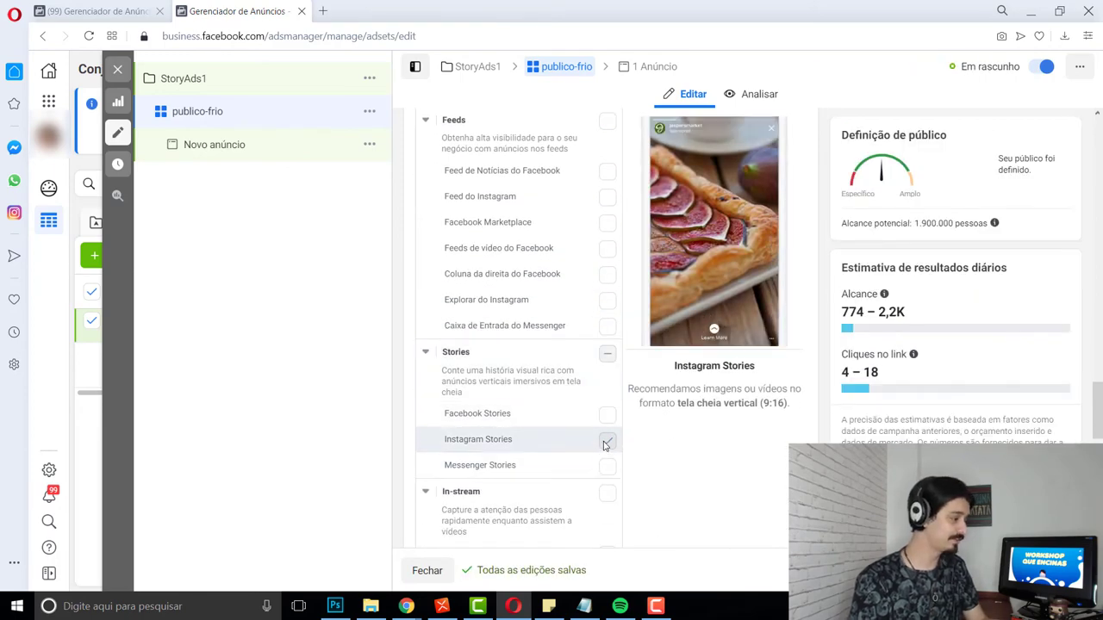
scroll(579, 415, down, 3)
scroll(572, 409, down, 3)
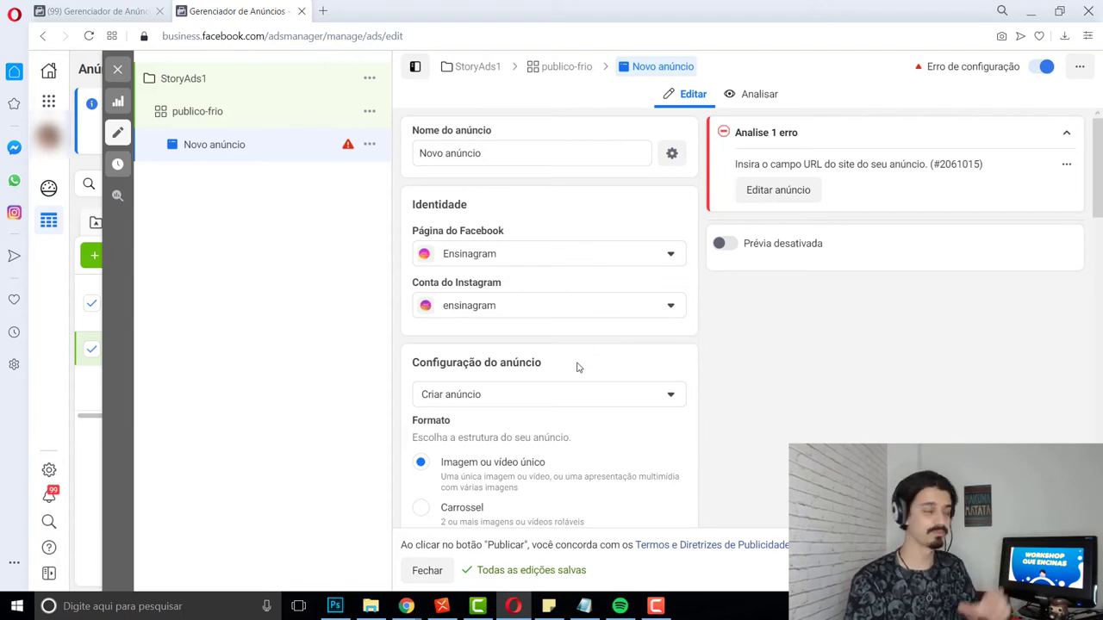
Step: Examine the new ad's format, media, title and destination settings
scroll(578, 327, down, 5)
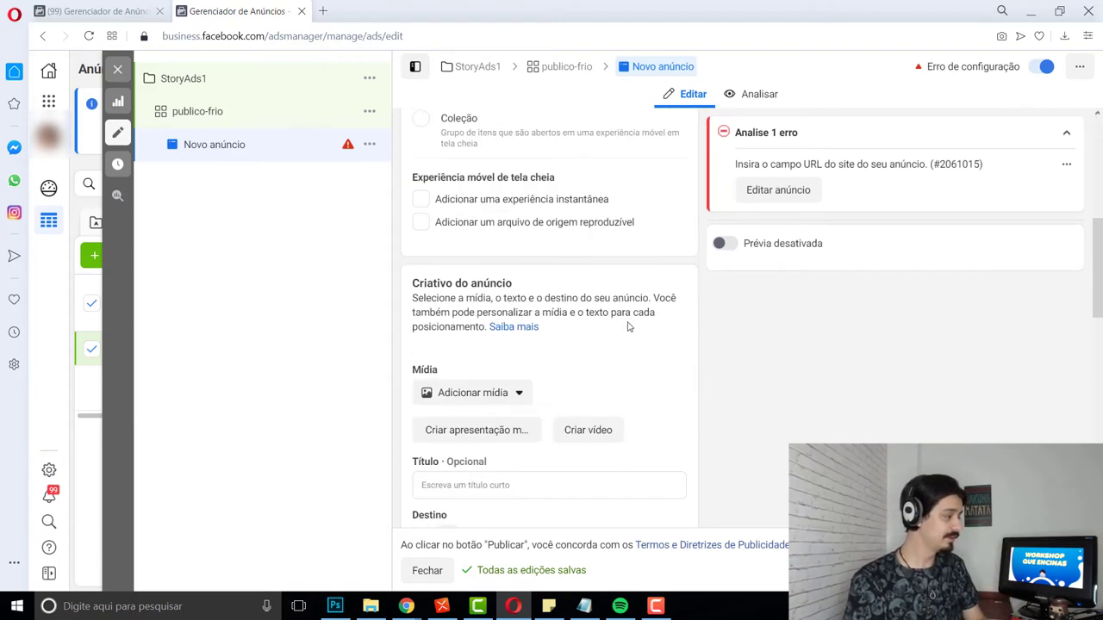
scroll(628, 327, down, 2)
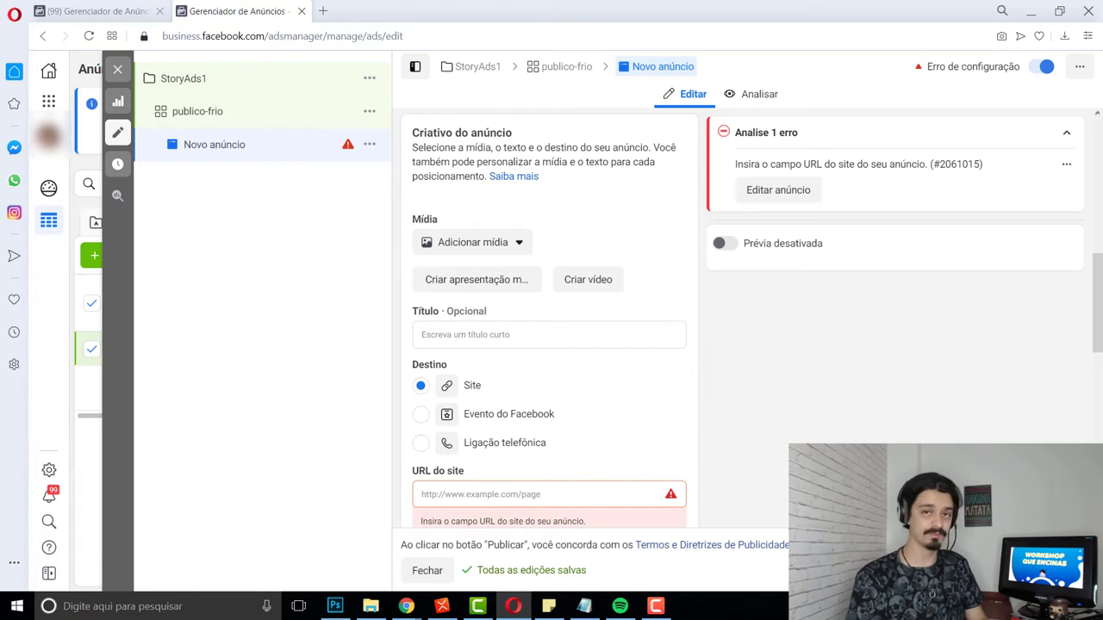
scroll(582, 115, up, 1)
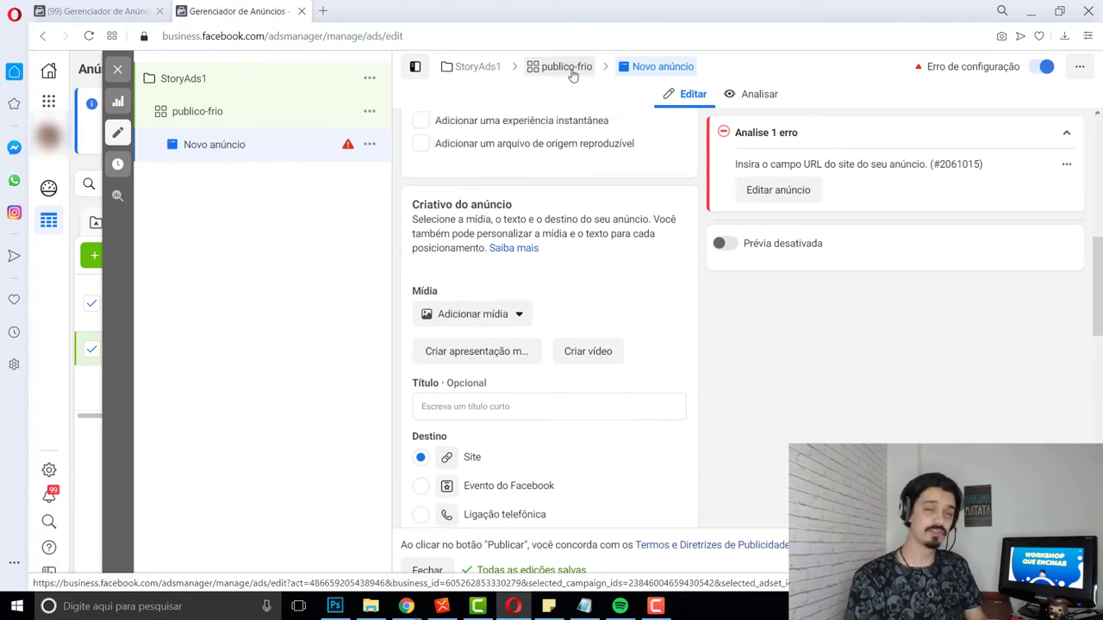
Step: Return to the publico-frio ad set and rename it publico-quente
scroll(558, 229, up, 6)
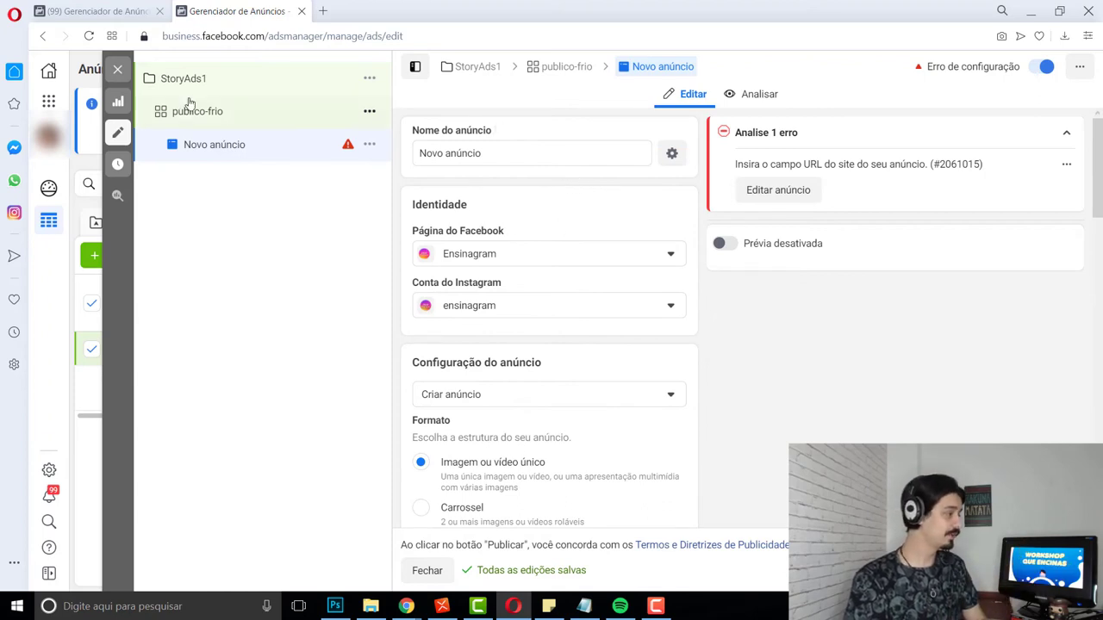
click(220, 112)
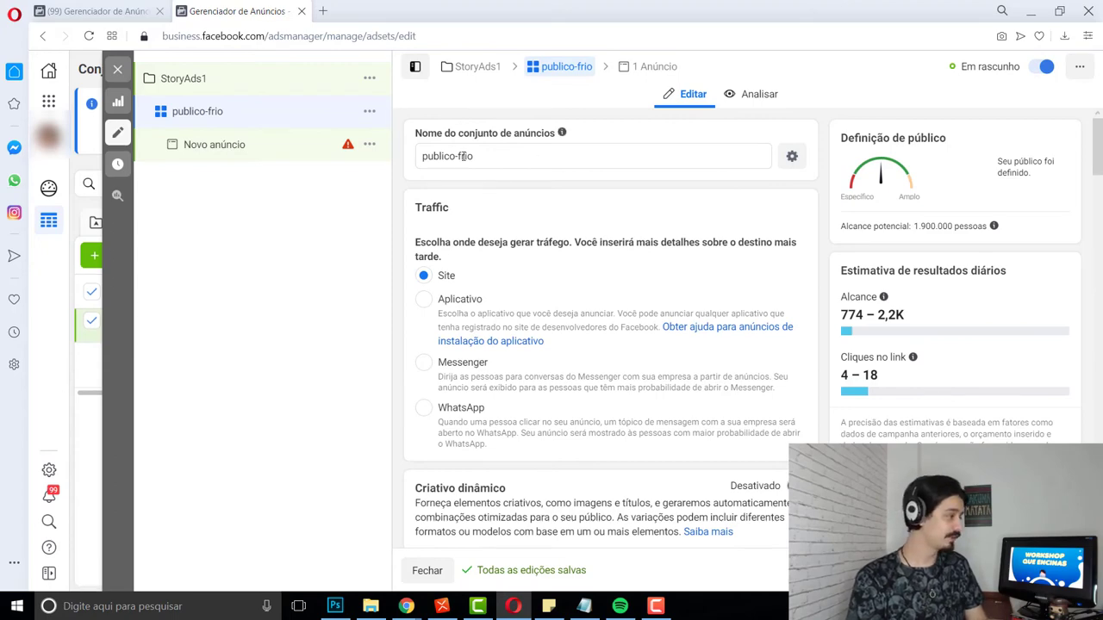
double_click(463, 156)
text(quent)
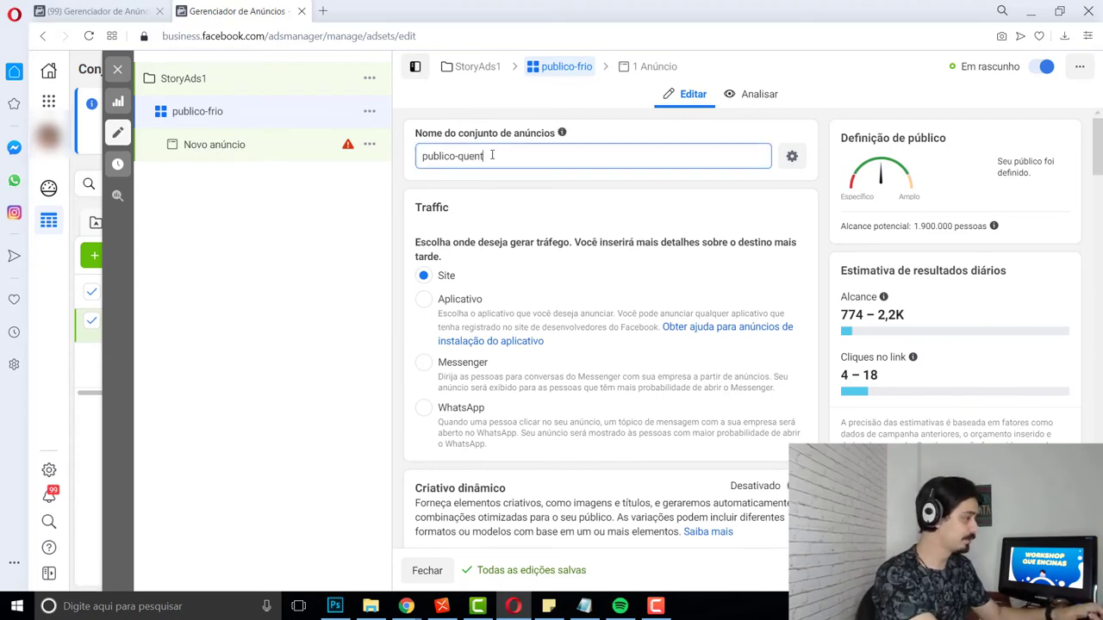
text(e)
Step: Remove the three lookalike audiences, Mensagens, Salvou and Visitantes, from the ad set's custom audiences
scroll(561, 303, down, 8)
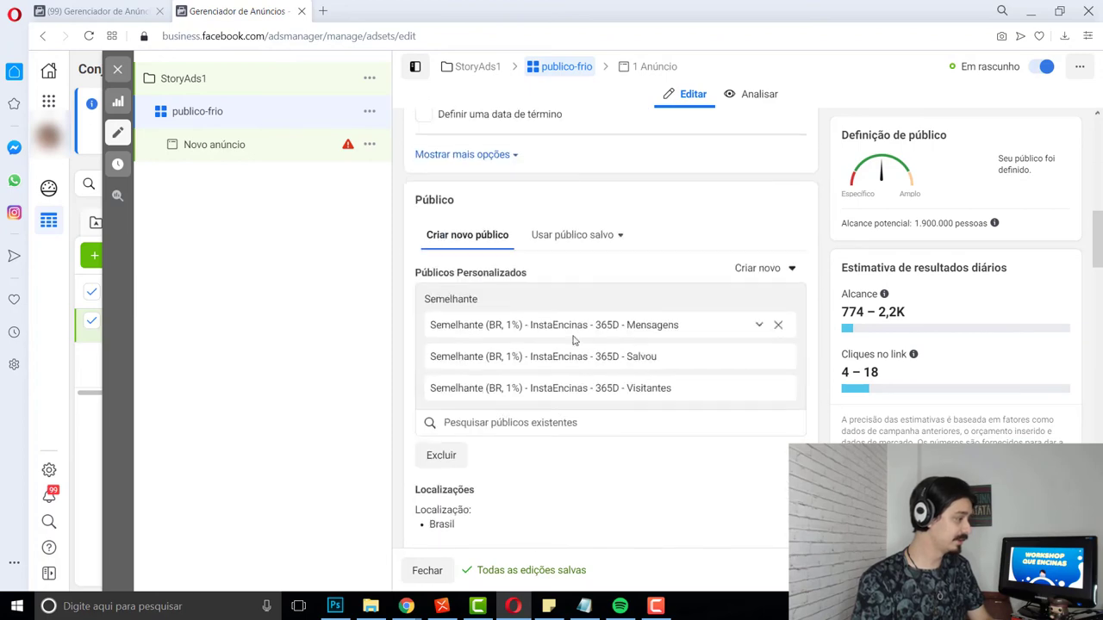
click(777, 325)
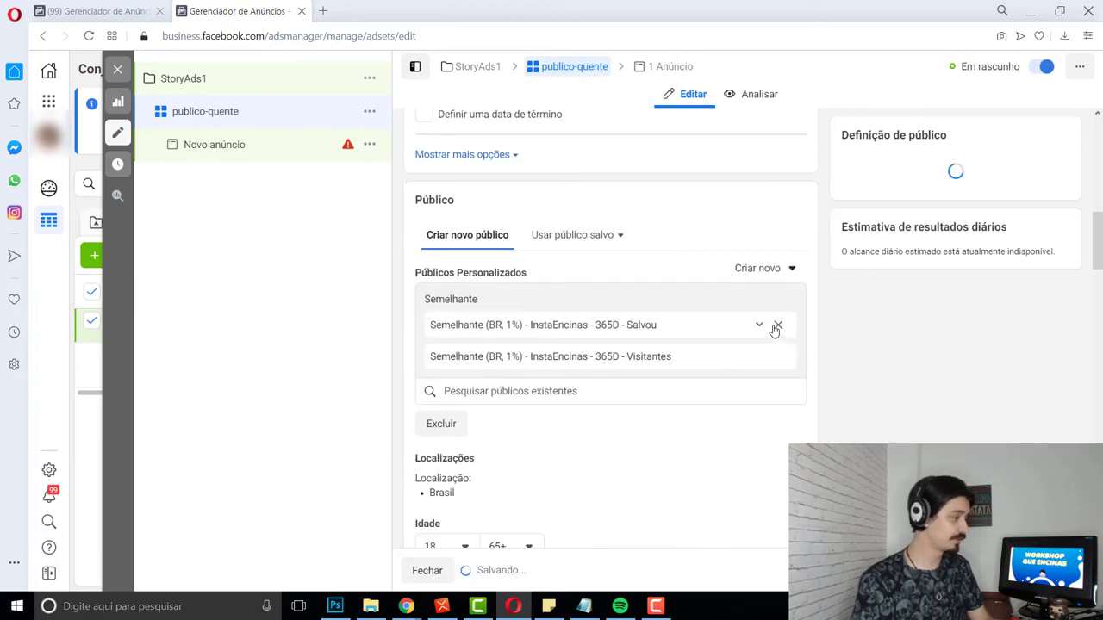
click(779, 326)
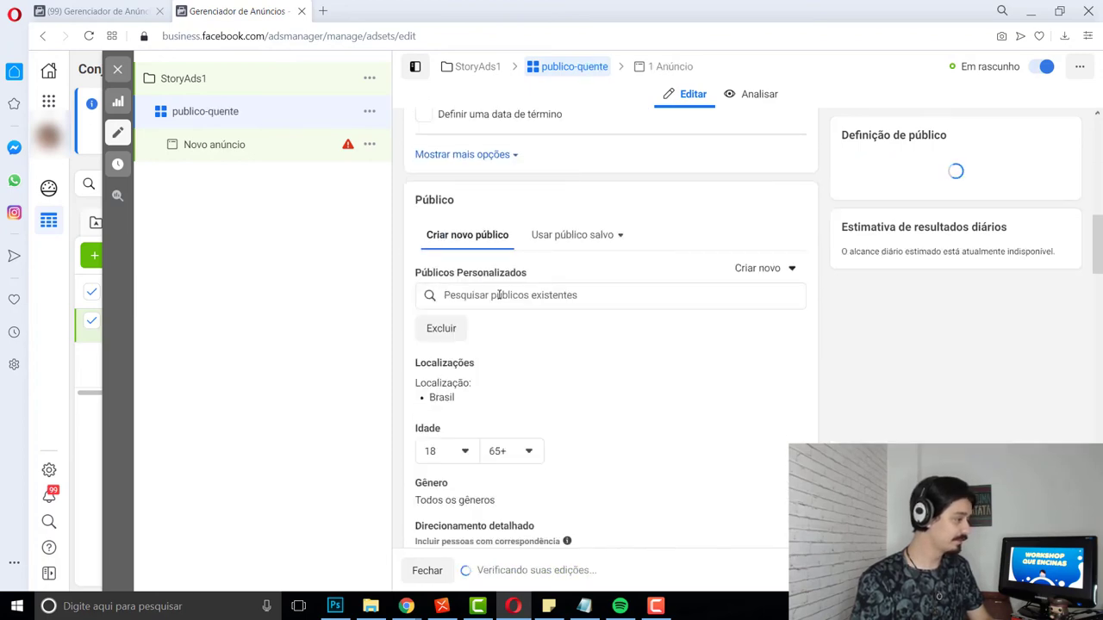
Step: Add the custom audiences InstaEncinas - 365D - Salvou, InstaEncinas - 365D - Mensagens and InstaEncinas - 365D - Engajamento to the ad set
click(502, 295)
click(505, 331)
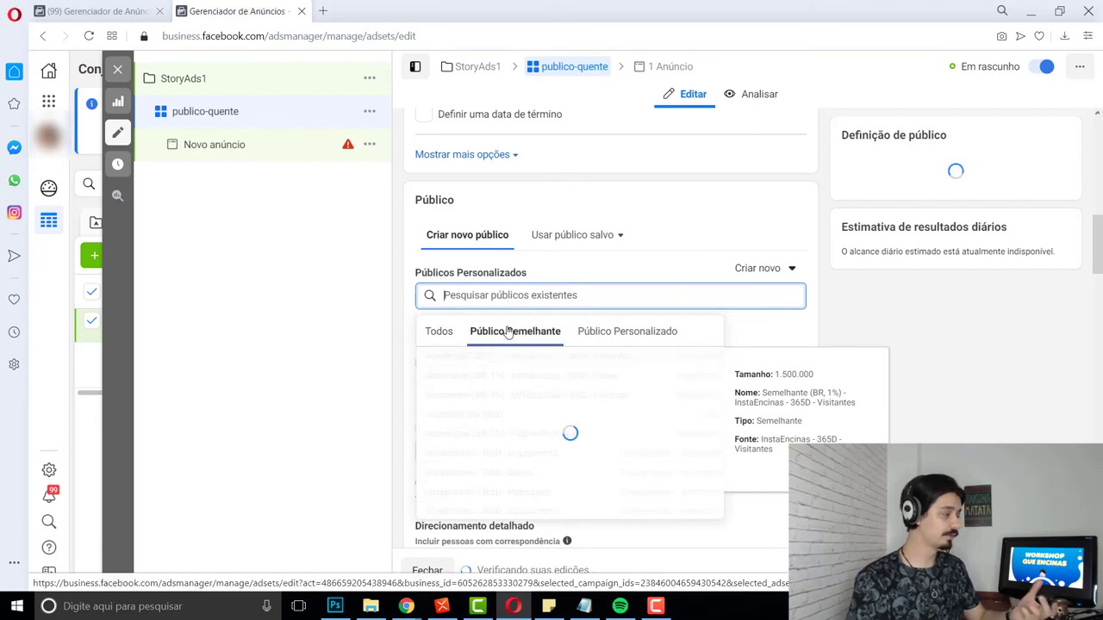
click(604, 336)
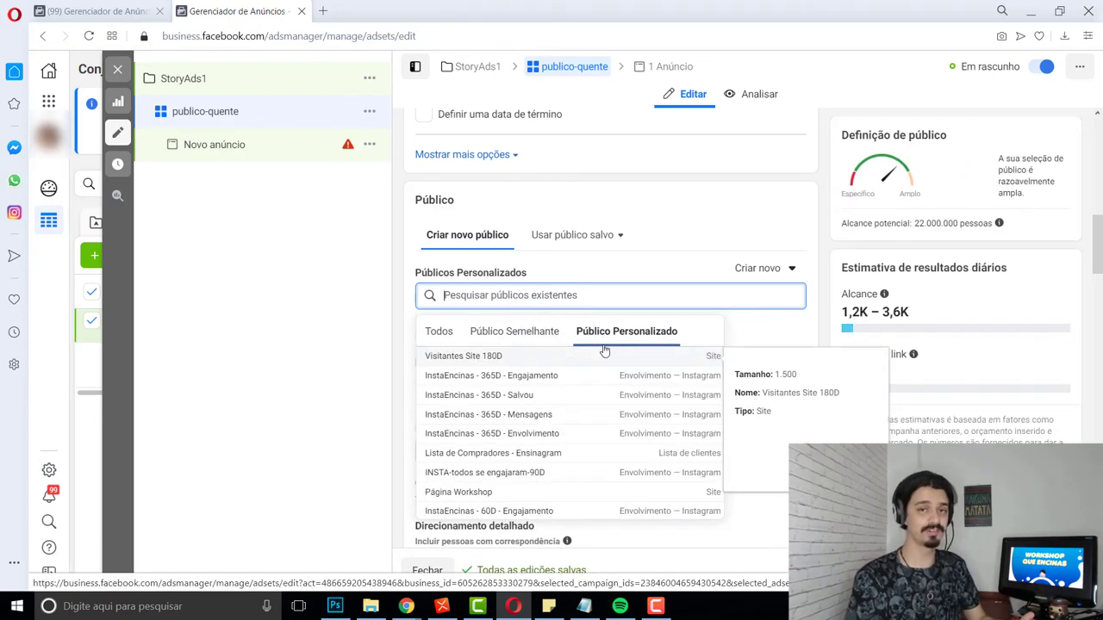
click(530, 402)
click(564, 296)
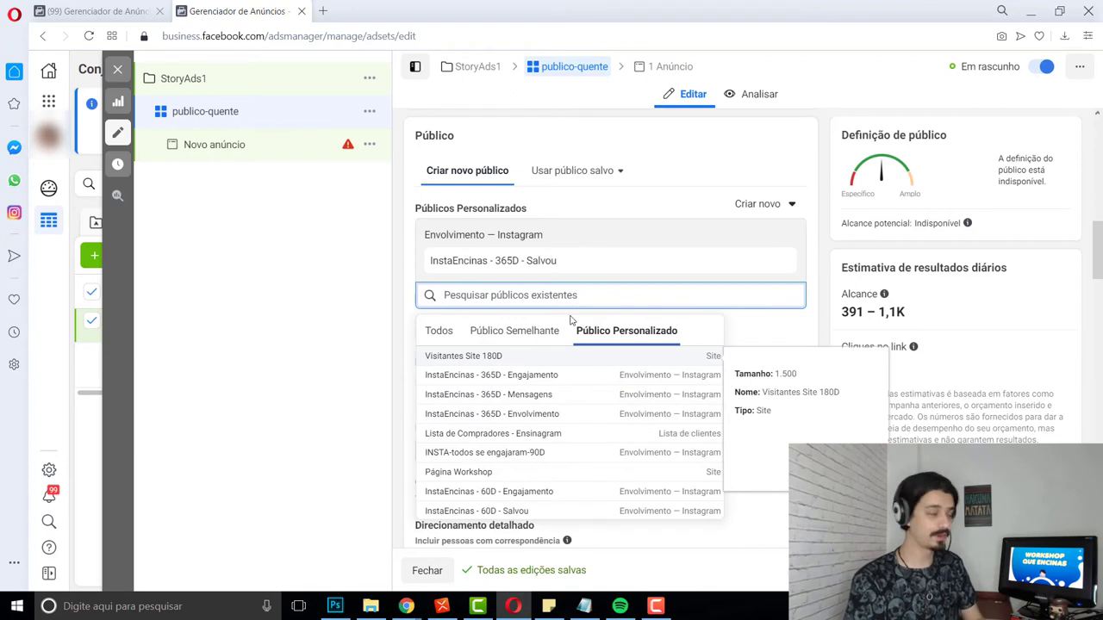
click(536, 395)
click(560, 297)
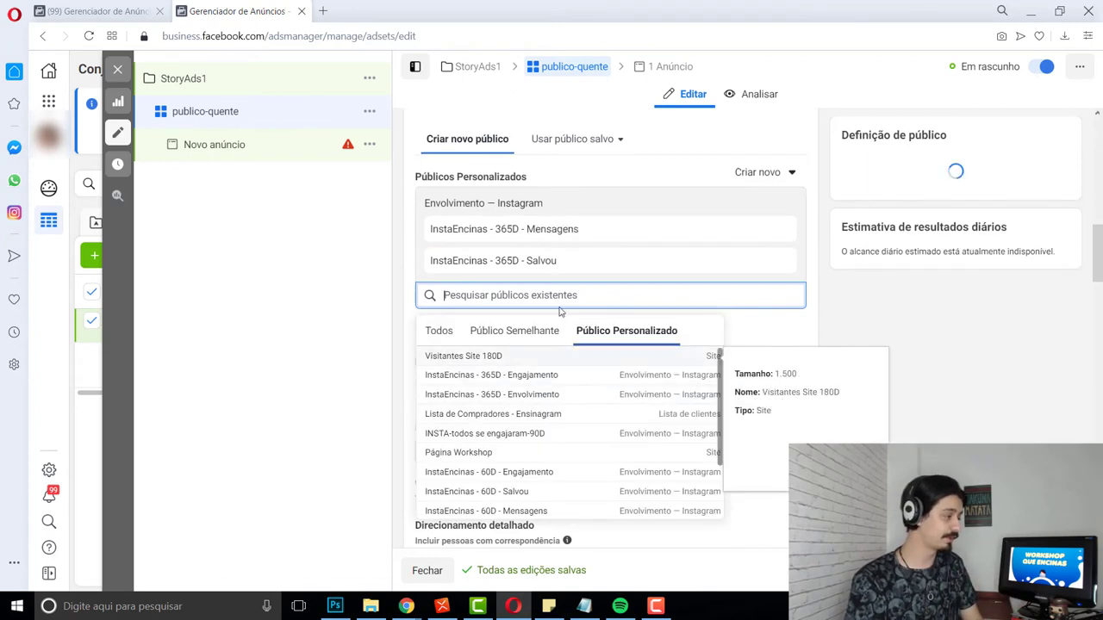
click(529, 375)
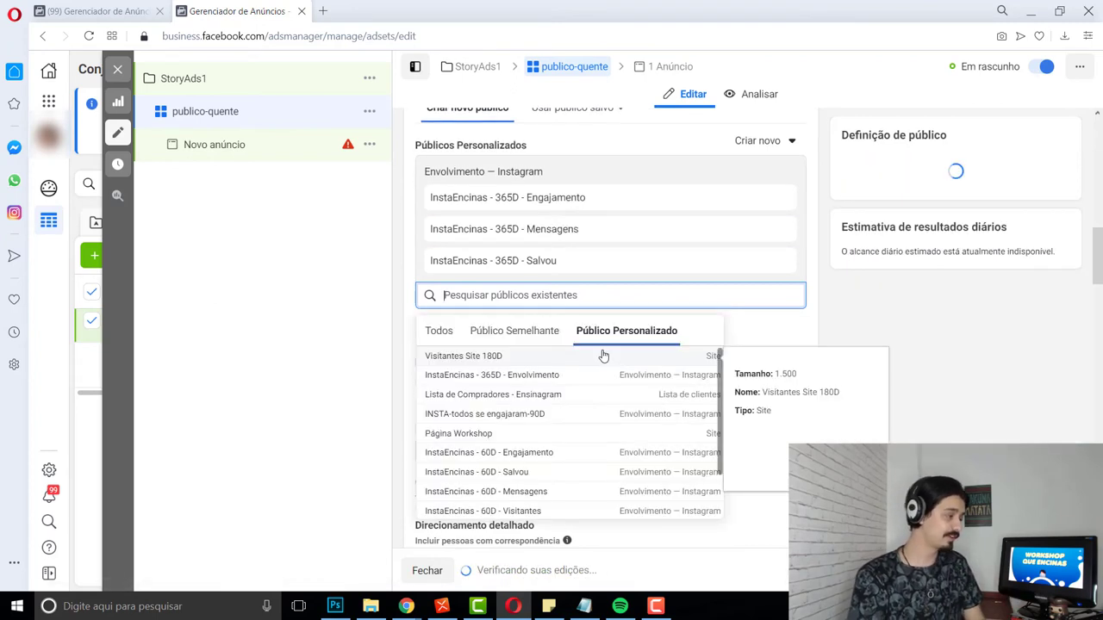
click(786, 532)
Step: Remove the interests Marketing de conteúdo and Marketing digital from the detailed targeting and review the ad set's placements
scroll(721, 445, down, 4)
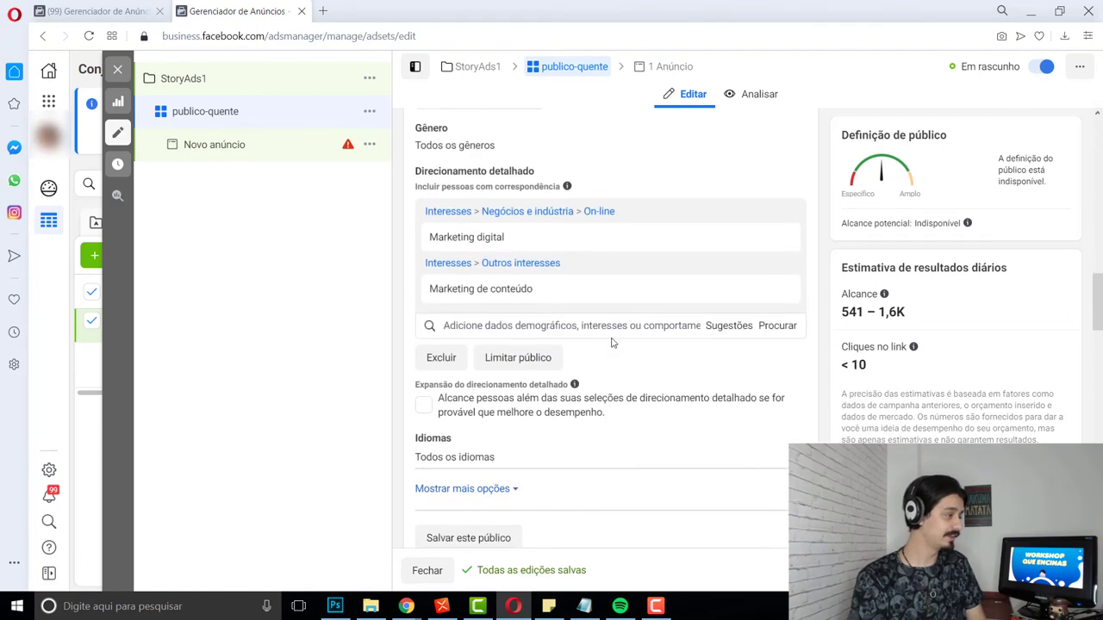
scroll(613, 336, up, 1)
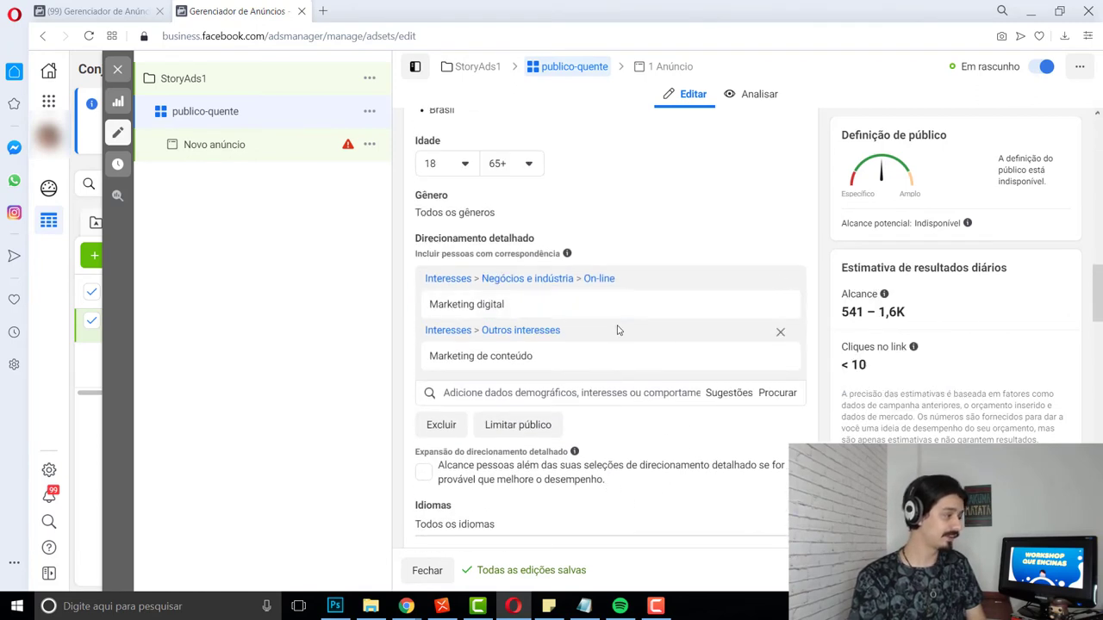
click(780, 335)
click(779, 308)
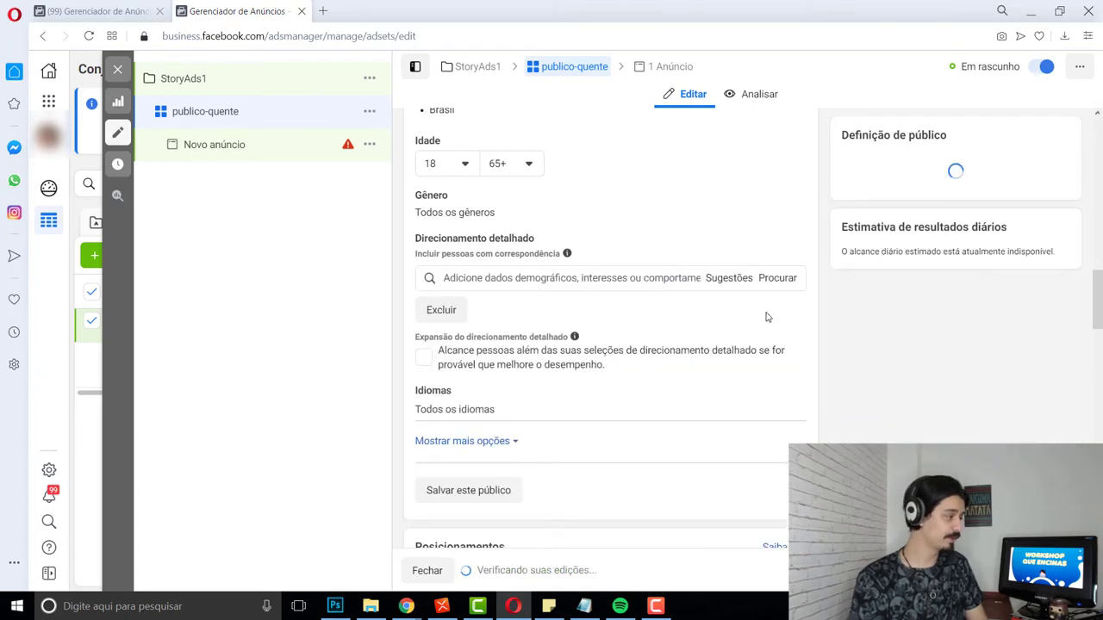
scroll(714, 311, down, 10)
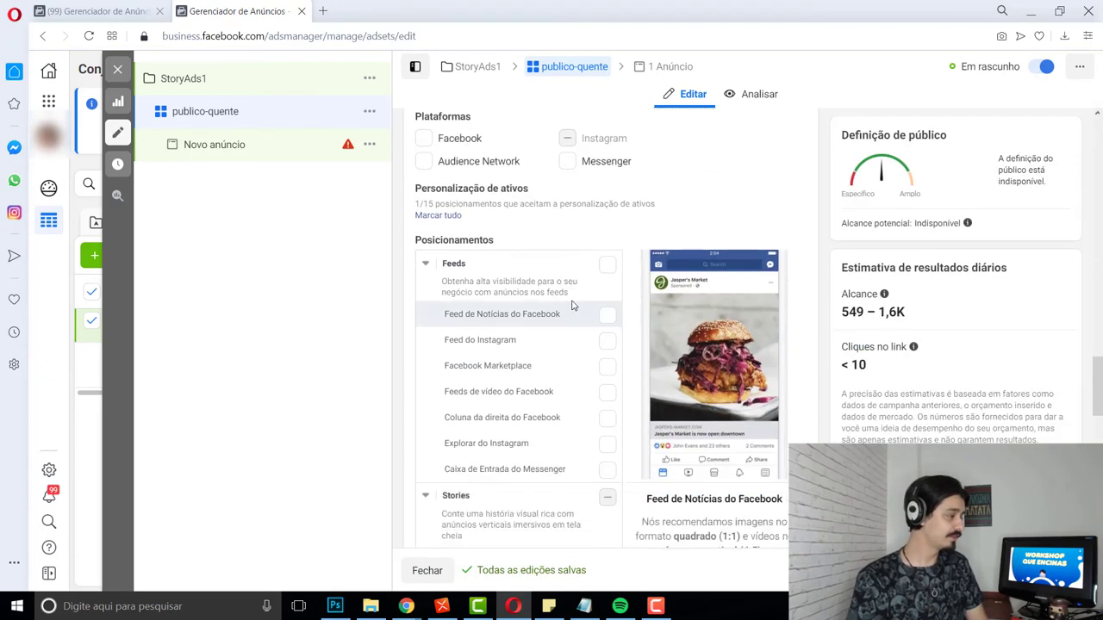
scroll(606, 365, down, 1)
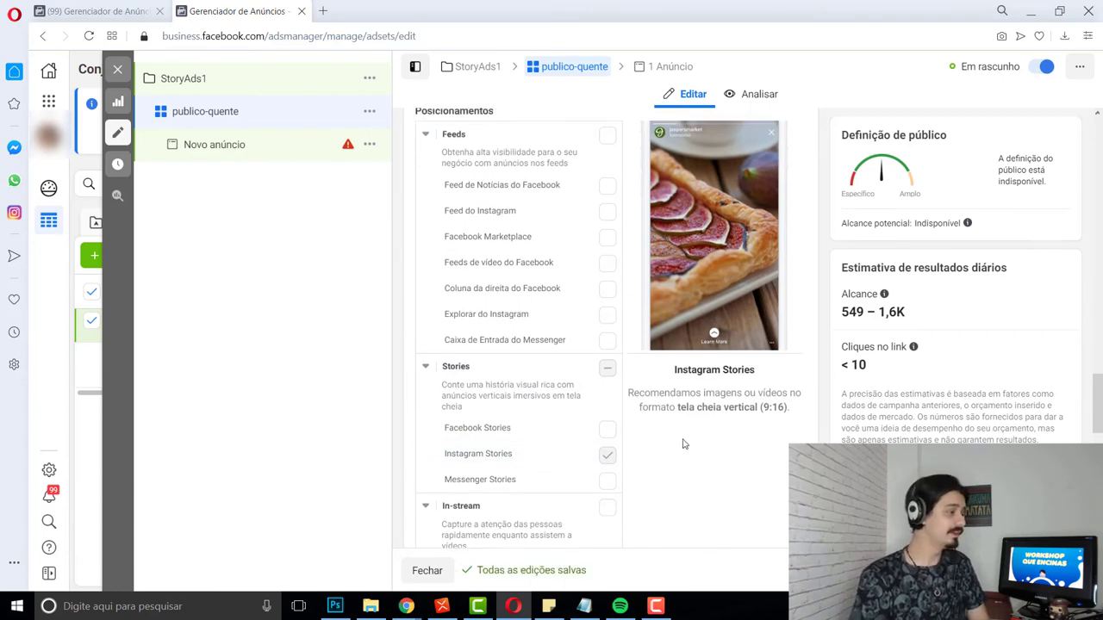
scroll(694, 327, up, 8)
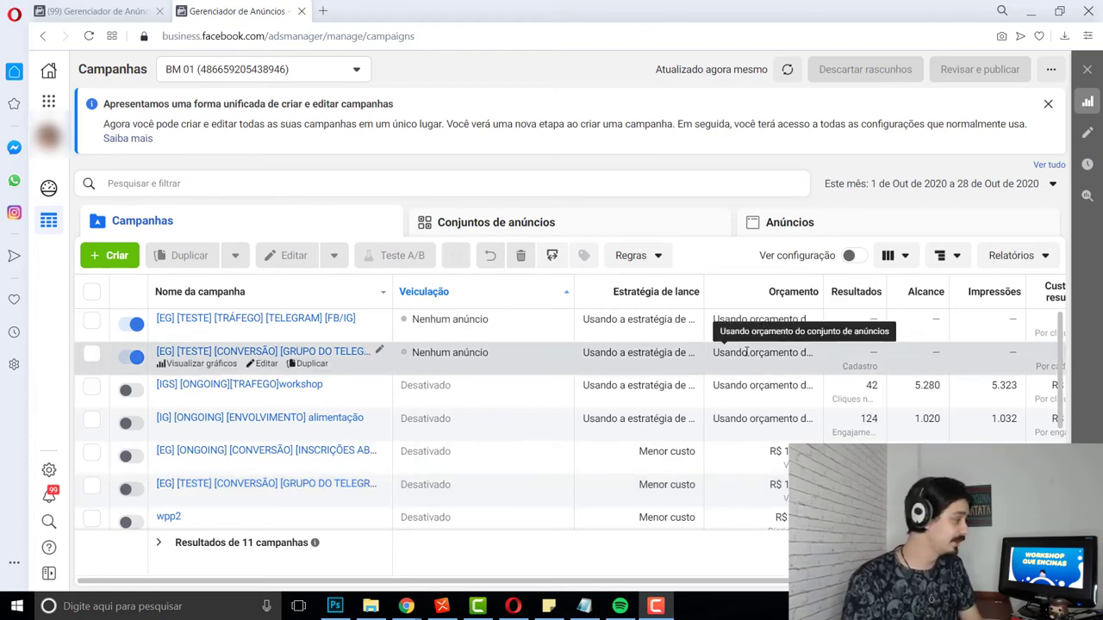
Step: Compare results, reach, cost per result and spend of the workshop traffic campaign's publico-frio and publico-quente ad sets, and switch to the mind map
click(234, 385)
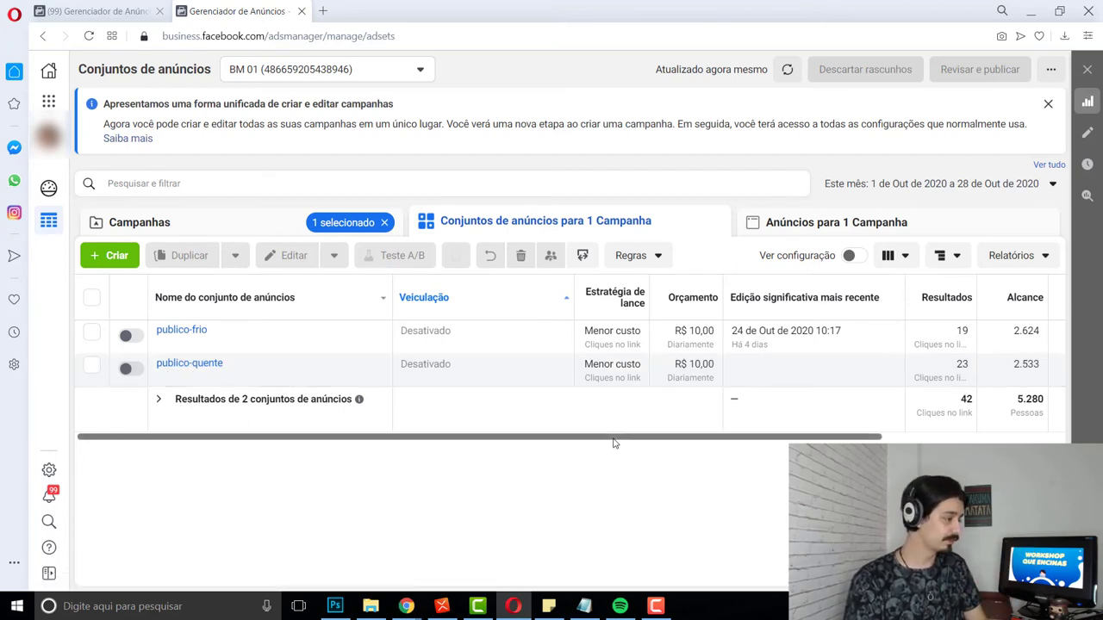
drag(615, 443, 696, 444)
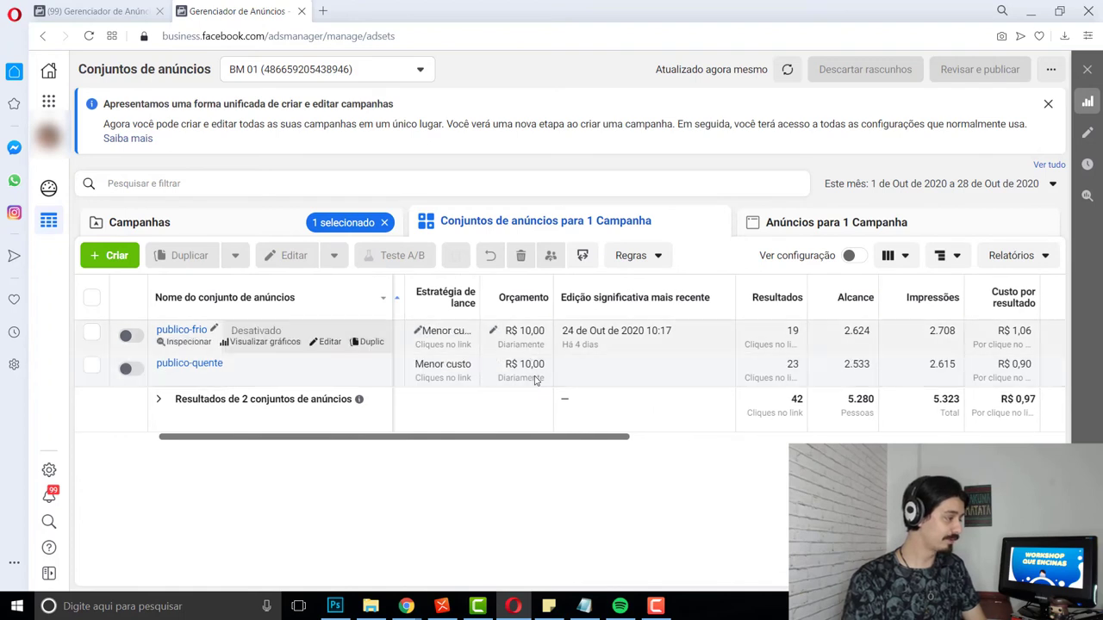
drag(601, 444, 689, 439)
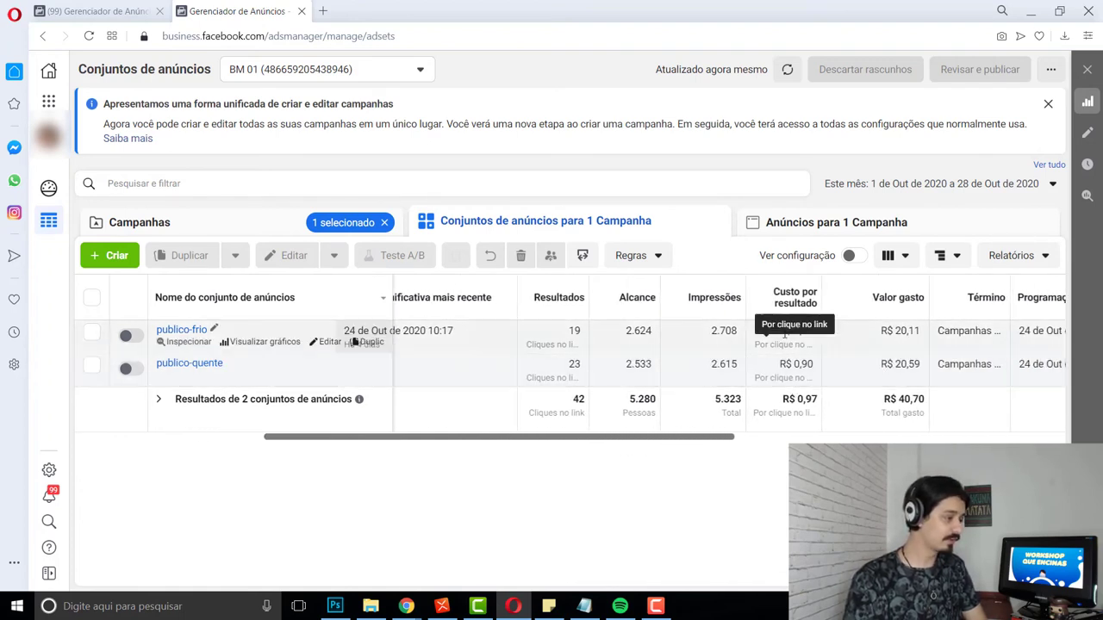
double_click(572, 365)
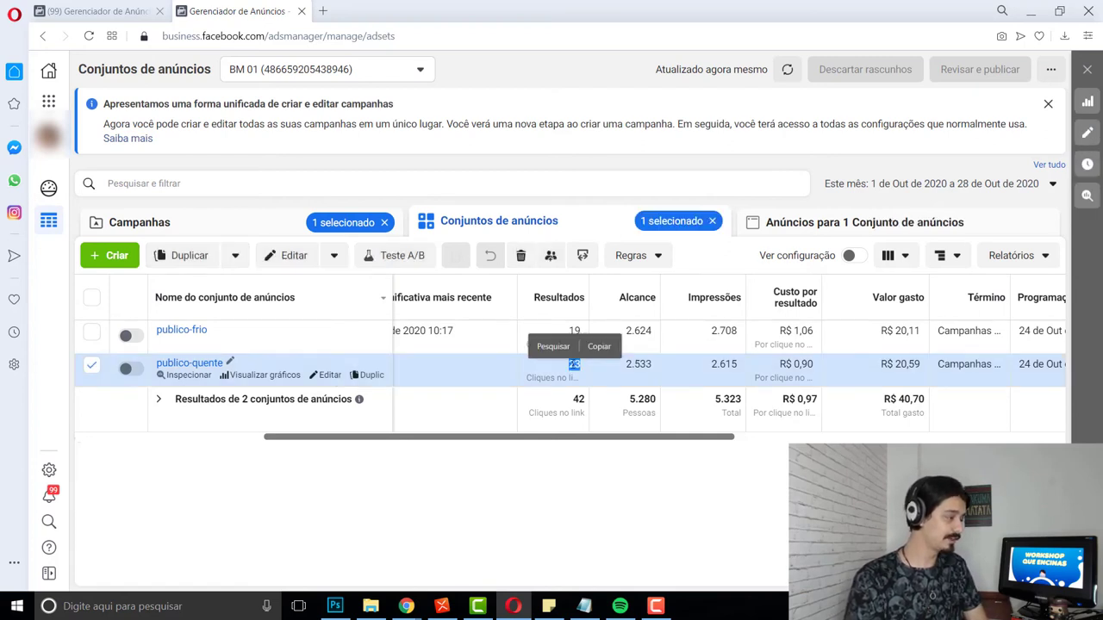
double_click(572, 330)
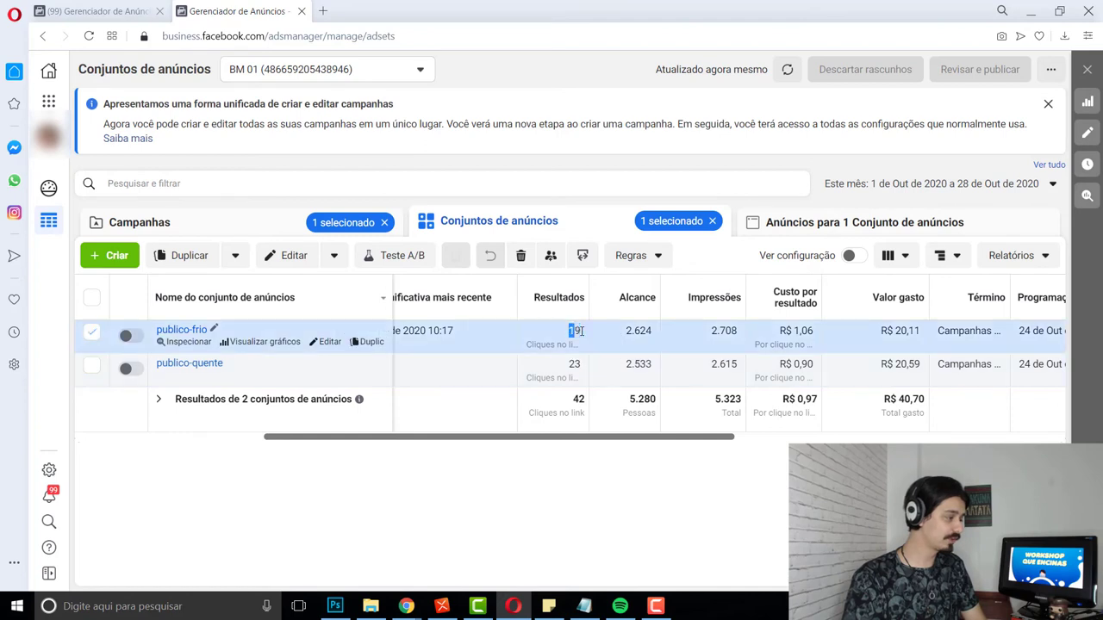
click(631, 462)
scroll(689, 482, right, 2)
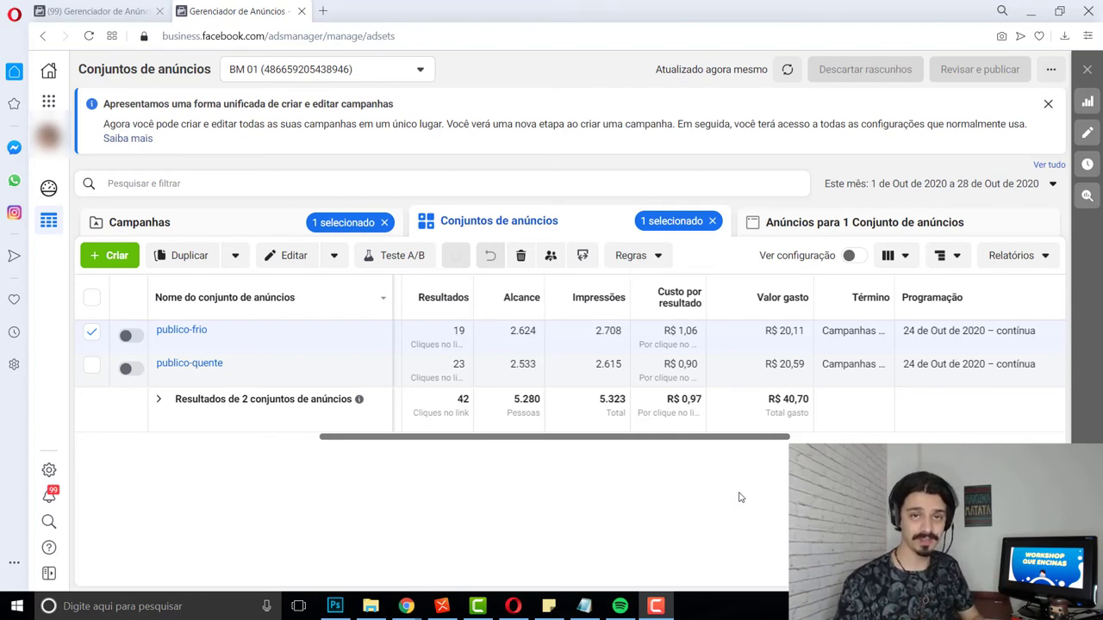
key(alt+Tab)
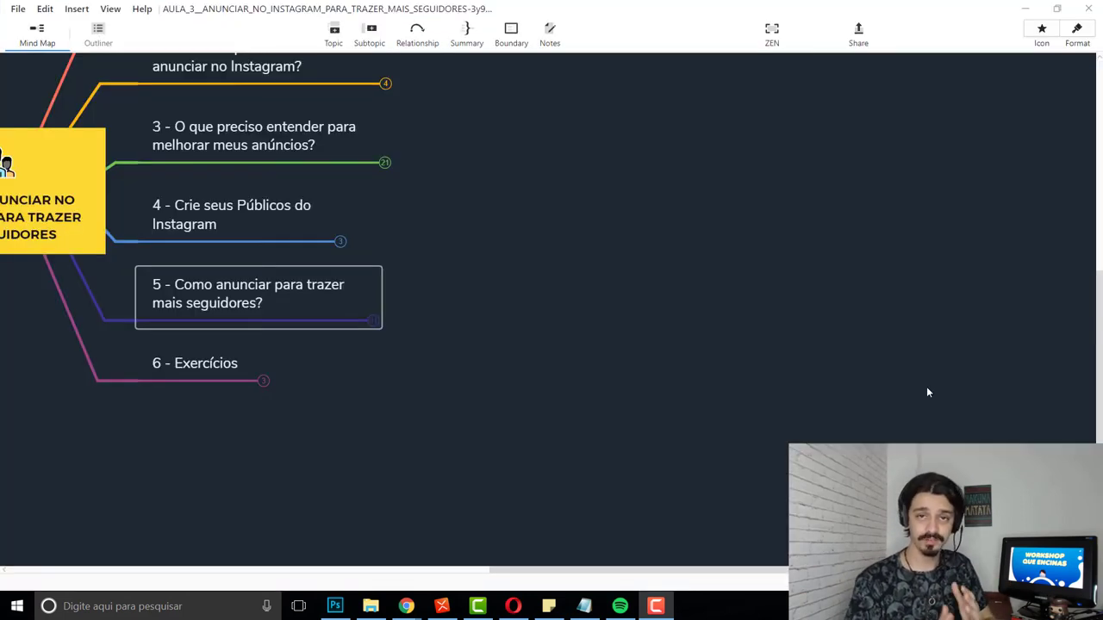